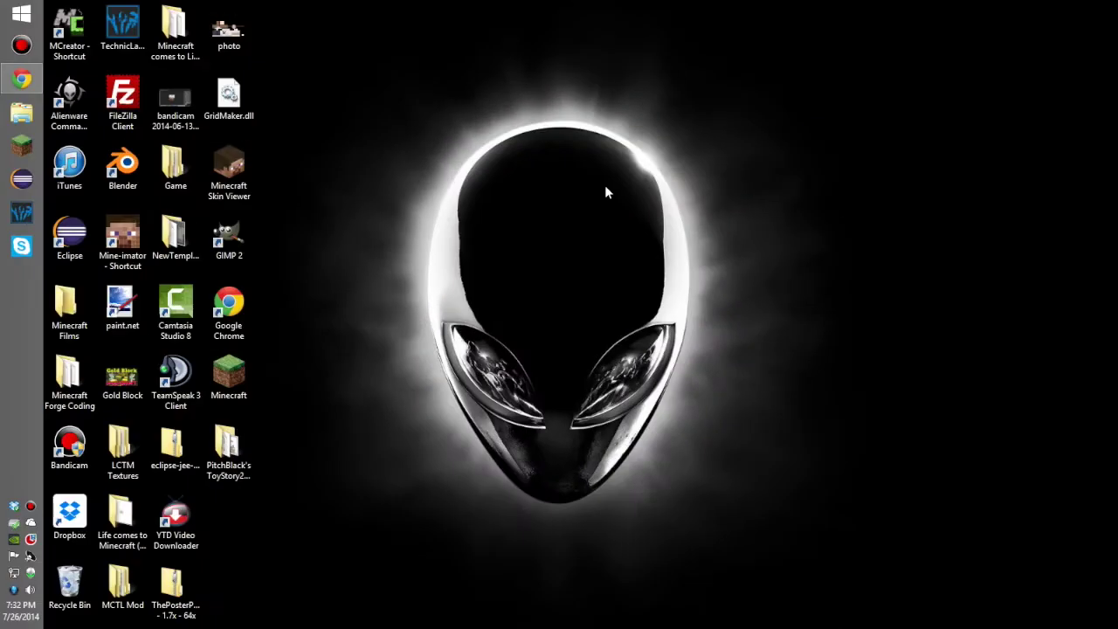
- Arrange the windows and bring the Forge downloads page in Chrome to the front
{"action": "mouse_move", "coordinate": [783, 106]}
{"action": "left_mouse_down"}
{"action": "mouse_move", "coordinate": [710, 228]}
{"action": "mouse_move", "coordinate": [389, 591]}
{"action": "mouse_move", "coordinate": [576, 563]}
{"action": "left_mouse_up"}
{"action": "mouse_move", "coordinate": [533, 147]}
{"action": "left_mouse_down"}
{"action": "mouse_move", "coordinate": [42, 628]}
{"action": "mouse_move", "coordinate": [819, 354]}
{"action": "left_mouse_up"}
{"action": "mouse_move", "coordinate": [741, 164]}
{"action": "left_mouse_down"}
{"action": "mouse_move", "coordinate": [559, 375]}
{"action": "mouse_move", "coordinate": [472, 524]}
{"action": "mouse_move", "coordinate": [372, 621]}
{"action": "mouse_move", "coordinate": [391, 614]}
{"action": "left_mouse_up"}
{"action": "mouse_move", "coordinate": [454, 137]}
{"action": "left_mouse_down"}
{"action": "mouse_move", "coordinate": [490, 527]}
{"action": "mouse_move", "coordinate": [756, 532]}
{"action": "mouse_move", "coordinate": [741, 553]}
{"action": "mouse_move", "coordinate": [463, 70]}
{"action": "mouse_move", "coordinate": [370, 29]}
{"action": "mouse_move", "coordinate": [323, 72]}
{"action": "mouse_move", "coordinate": [872, 564]}
{"action": "left_mouse_up"}
{"action": "left_click", "coordinate": [9, 81]}
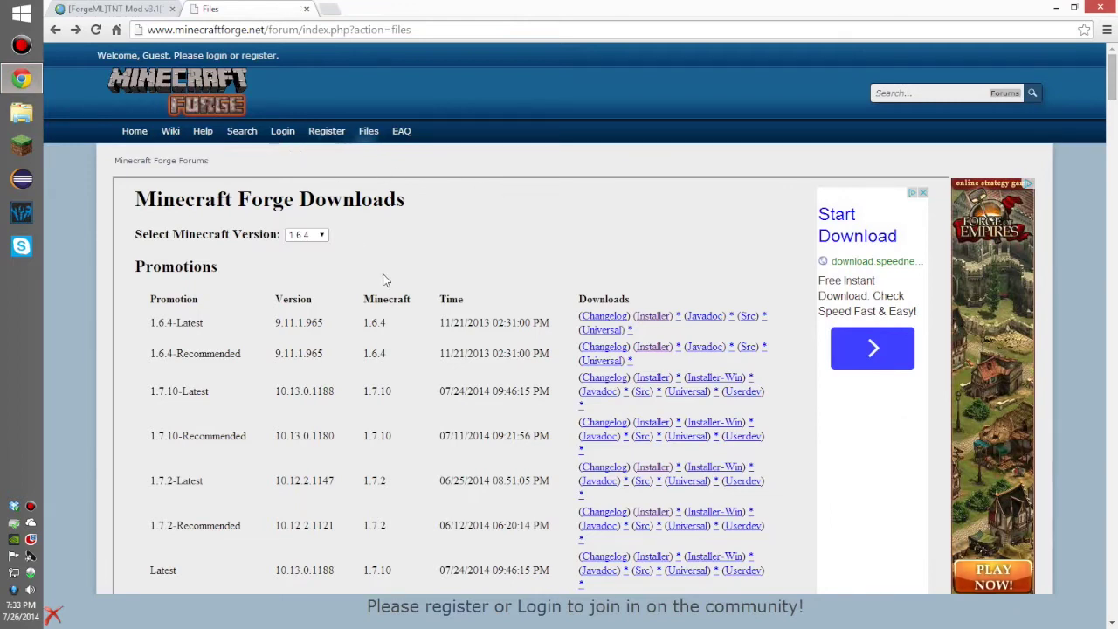
{"action": "scroll", "coordinate": [382, 276], "scroll_direction": "down", "scroll_amount": 1}
{"action": "scroll", "coordinate": [382, 276], "scroll_direction": "up", "scroll_amount": 1}
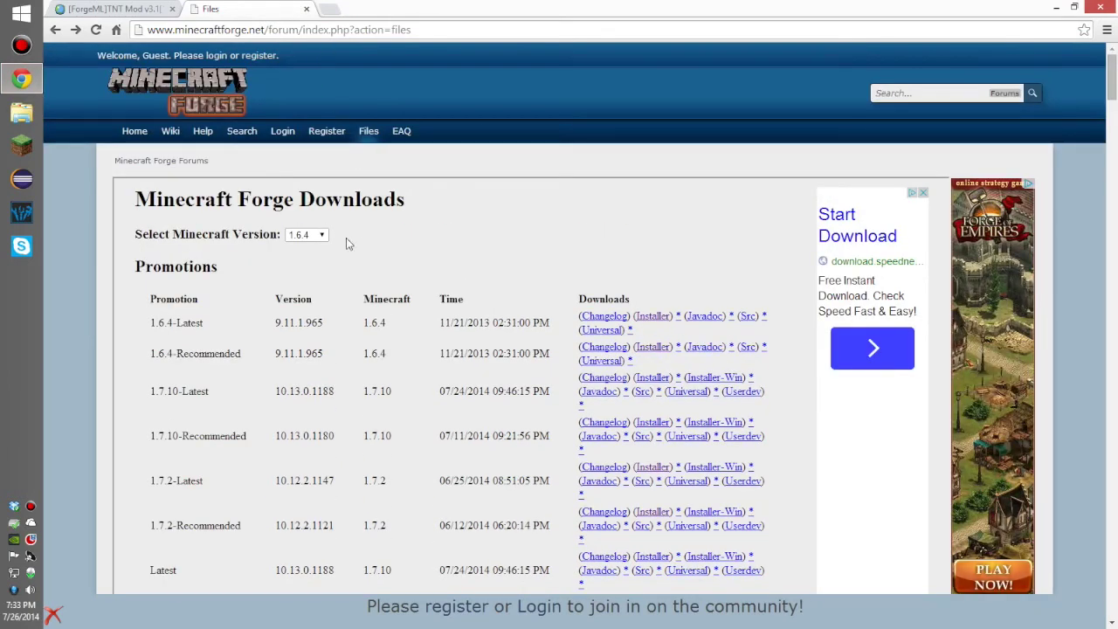
- Select Minecraft version 1.6.4, then open the legacy builds list to find the Latest-1.6.2 row
{"action": "left_click", "coordinate": [321, 237]}
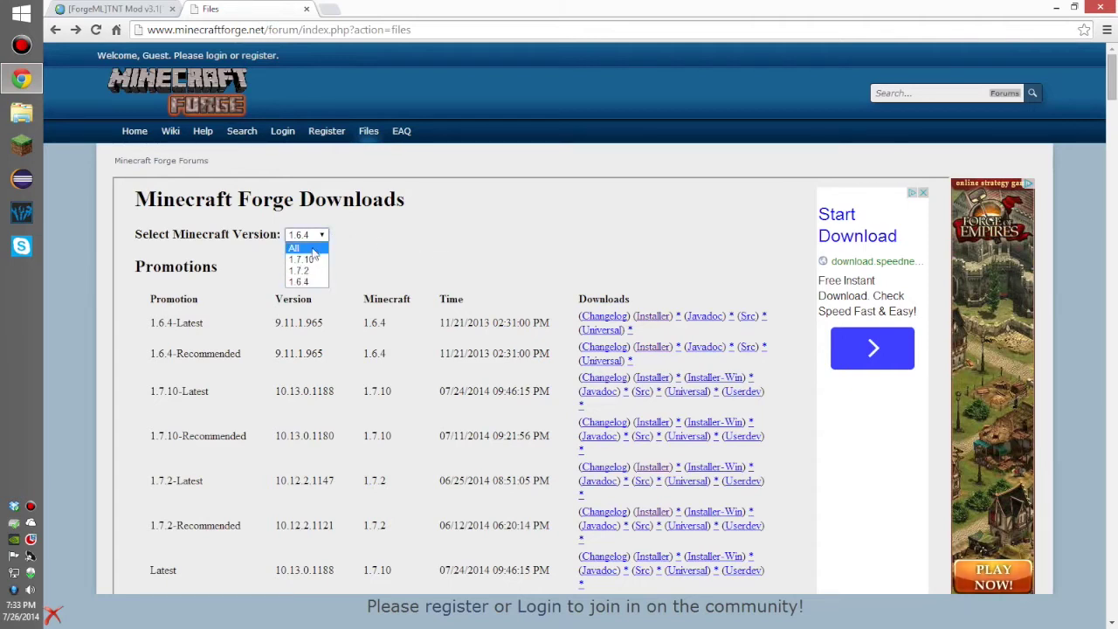
{"action": "left_click", "coordinate": [295, 248]}
{"action": "left_click", "coordinate": [294, 238]}
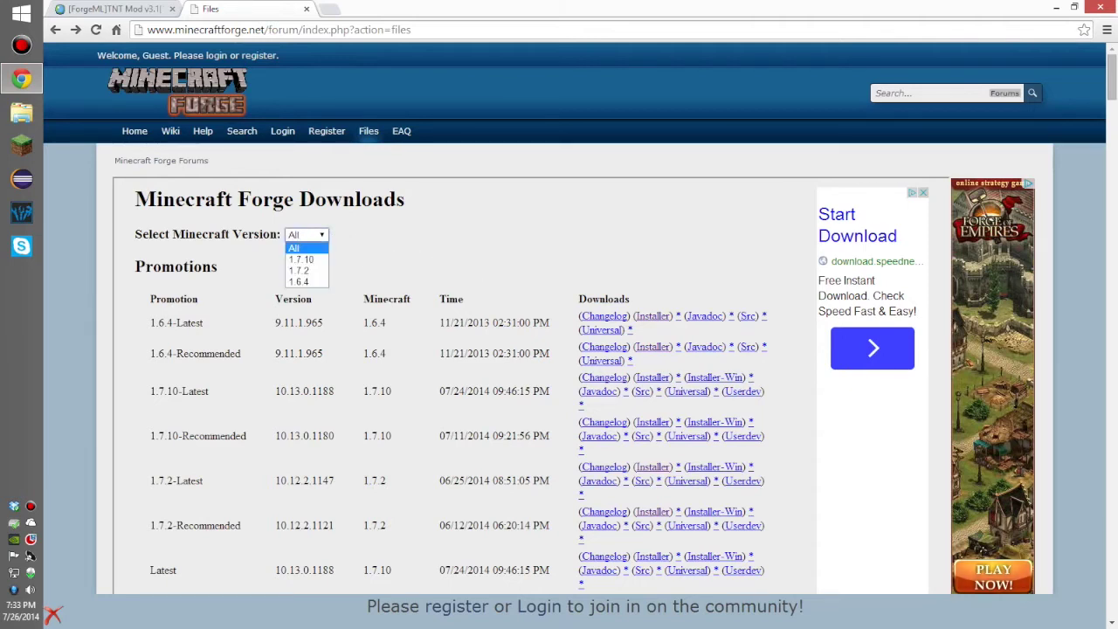
{"action": "left_click", "coordinate": [298, 281]}
{"action": "left_click", "coordinate": [332, 404]}
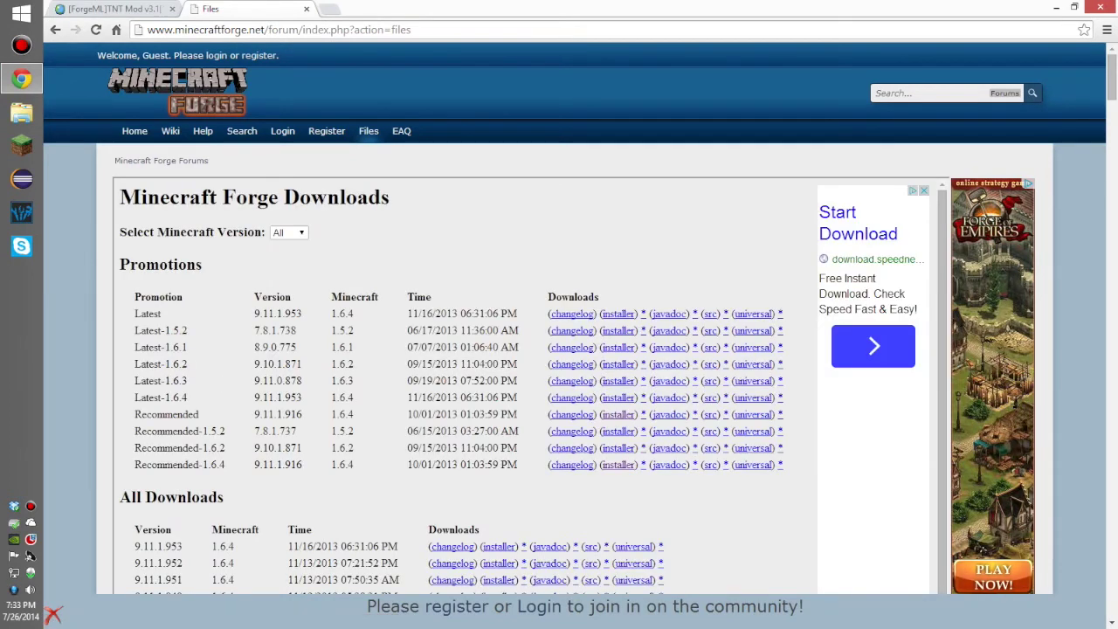
{"action": "left_click_drag", "start_coordinate": [133, 363], "coordinate": [462, 363]}
{"action": "left_click", "coordinate": [648, 364]}
- Get the Latest-1.6.2 Forge installer through adf.ly, submit the captcha and keep the .jar download
{"action": "left_click", "coordinate": [647, 363]}
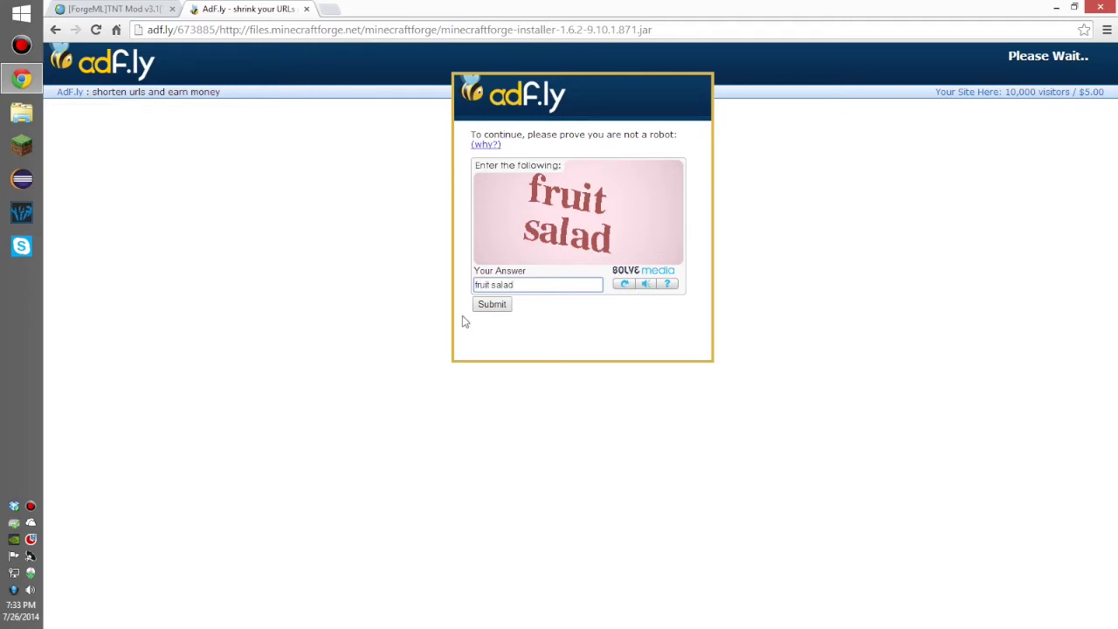
{"action": "left_click", "coordinate": [488, 307]}
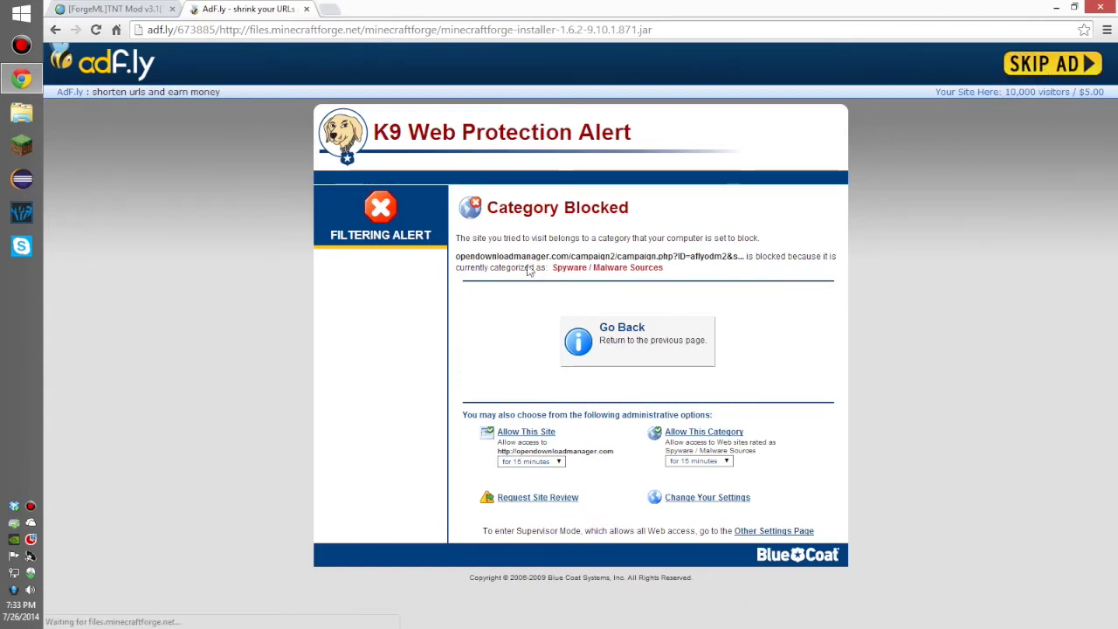
{"action": "left_click", "coordinate": [295, 612]}
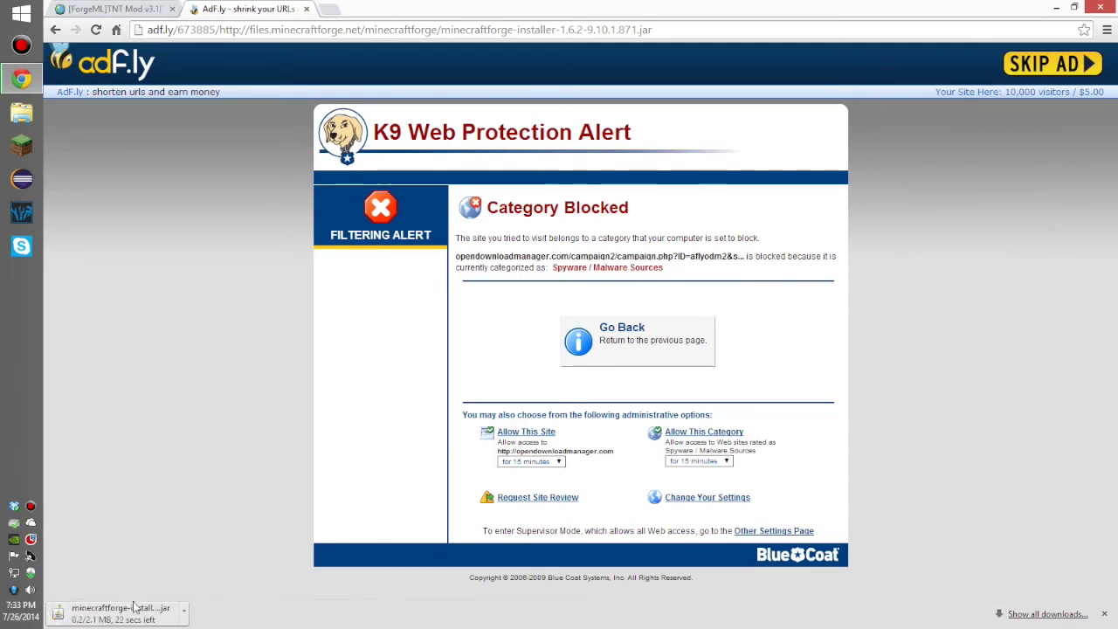
- Download TNTmod 1.6.2a.zip from the Nuke TNT Mod v3.1 page via MediaFire, skipping the ad
{"action": "left_click", "coordinate": [129, 9]}
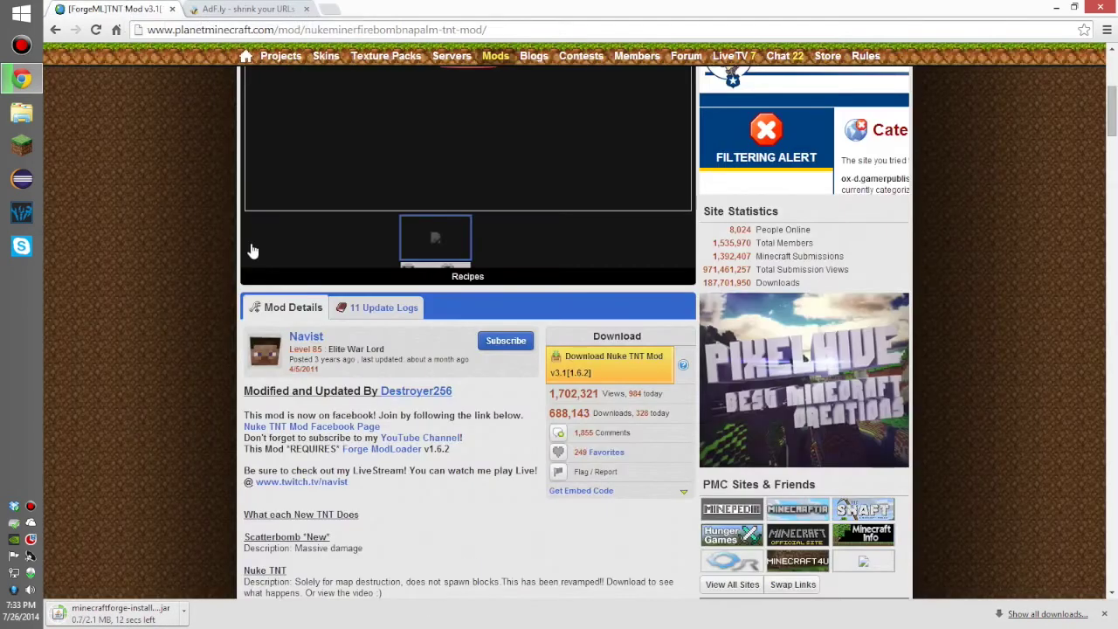
{"action": "scroll", "coordinate": [253, 262], "scroll_direction": "up", "scroll_amount": 4}
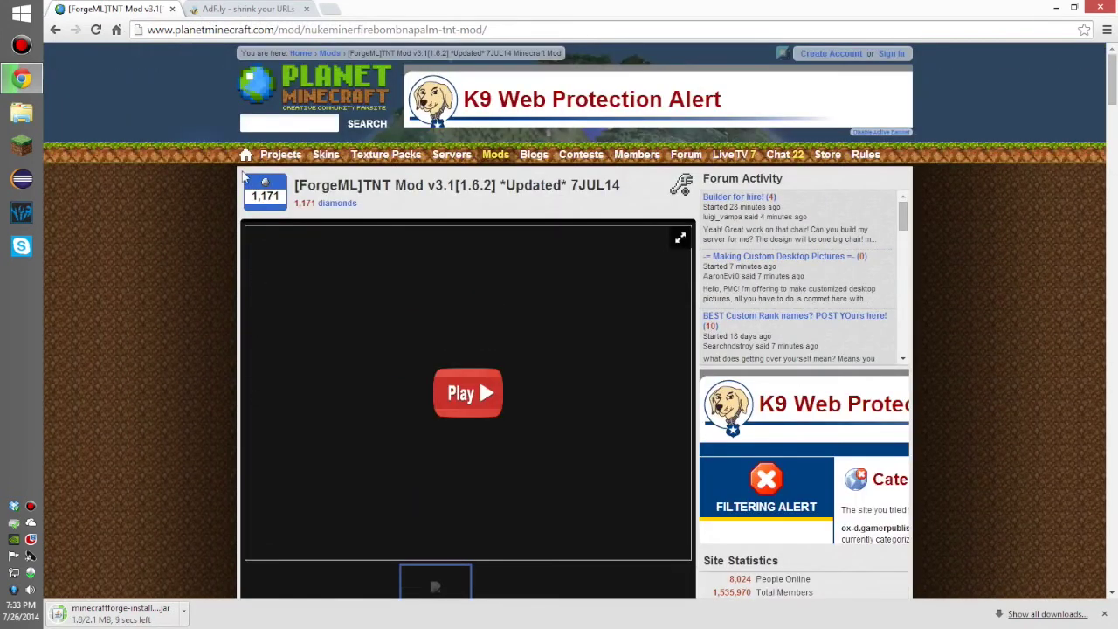
{"action": "scroll", "coordinate": [266, 239], "scroll_direction": "down", "scroll_amount": 4}
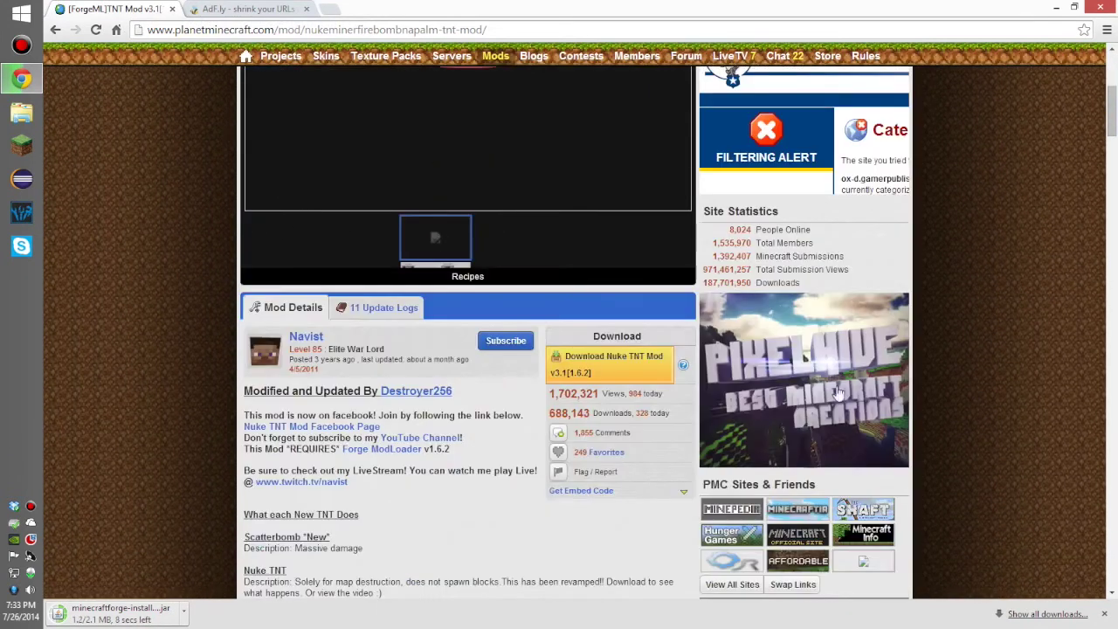
{"action": "left_click", "coordinate": [572, 375]}
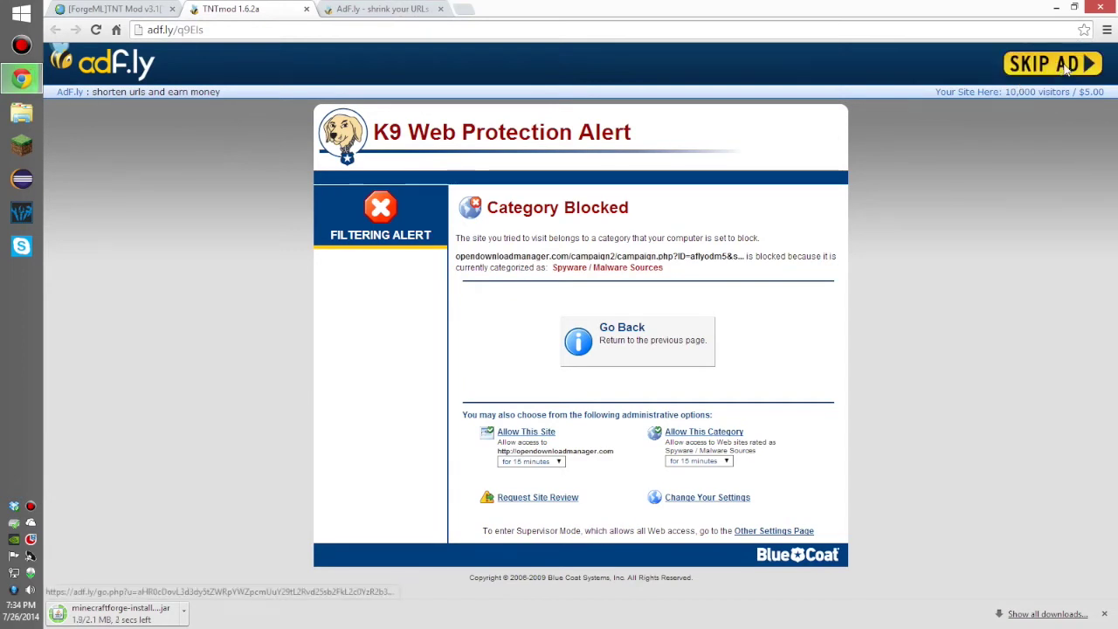
{"action": "left_click", "coordinate": [1060, 67]}
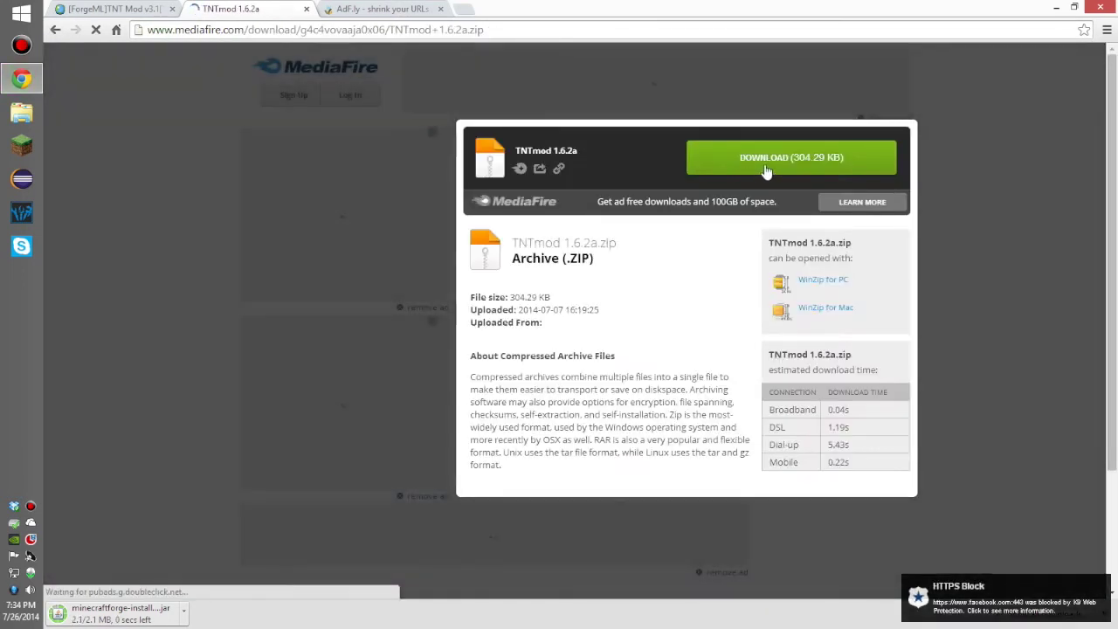
{"action": "left_click", "coordinate": [762, 166]}
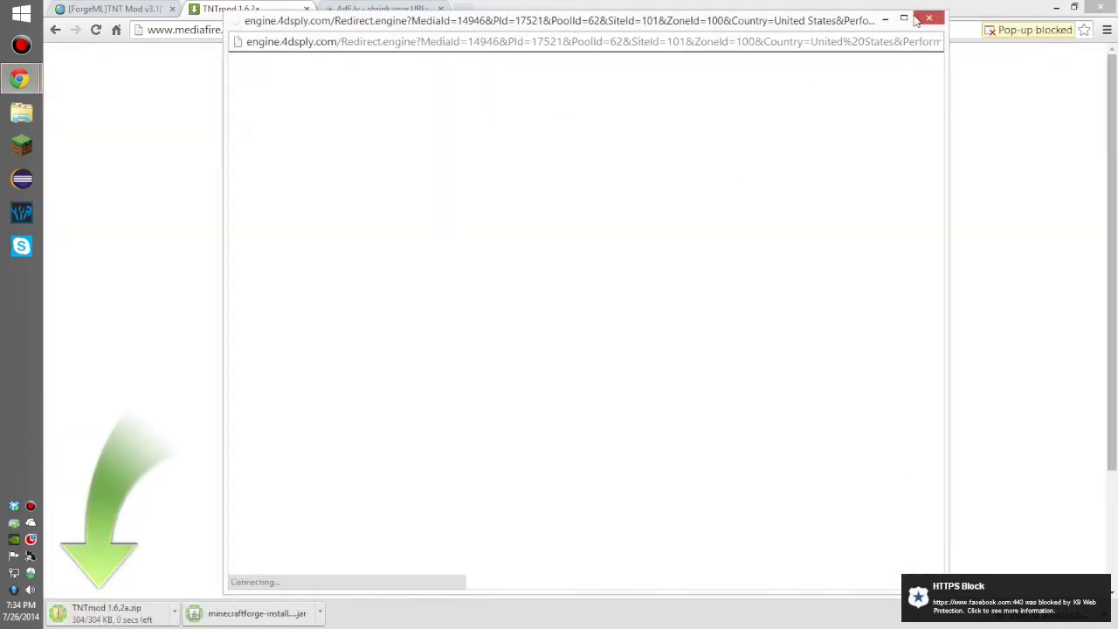
- Open Downloads in File Explorer and delete the old forge-1.6.4 file
{"action": "key", "text": "super+d"}
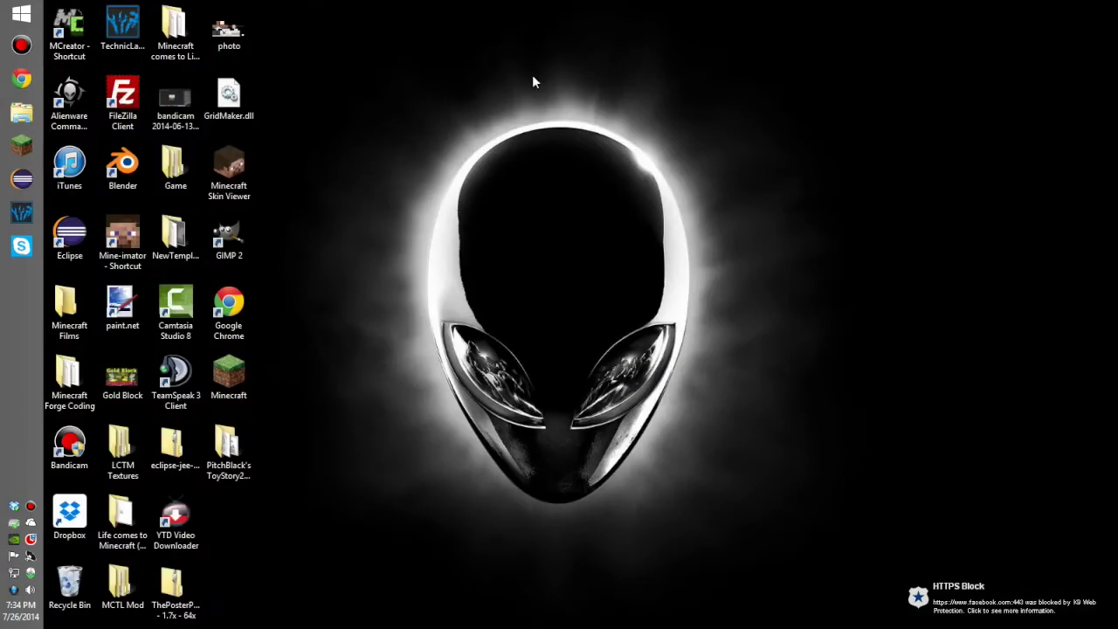
{"action": "left_click", "coordinate": [10, 108]}
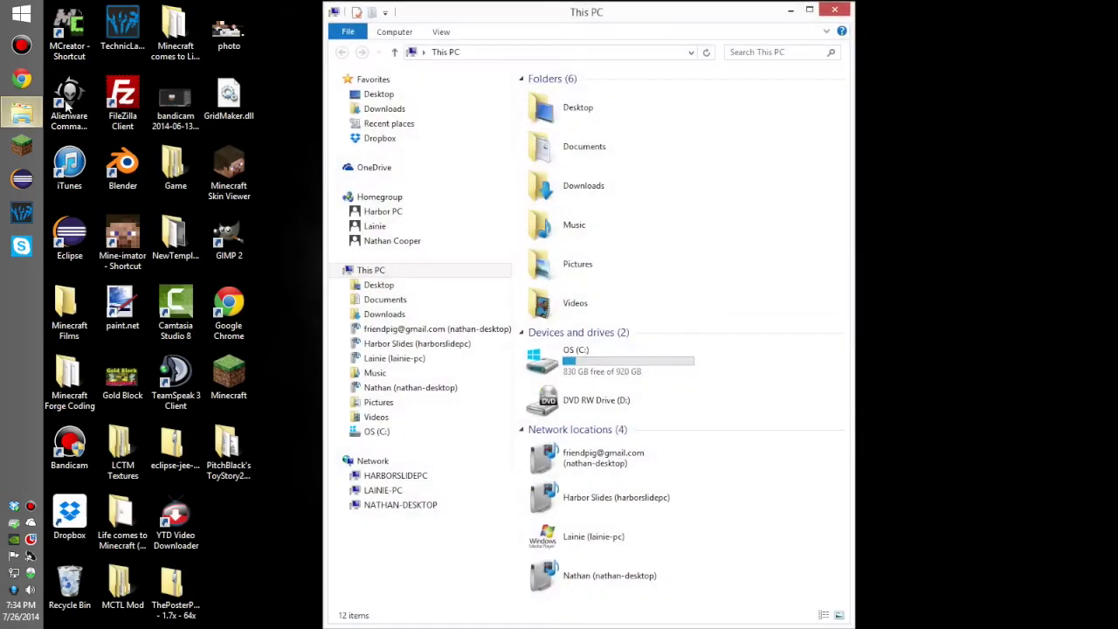
{"action": "left_click", "coordinate": [395, 111]}
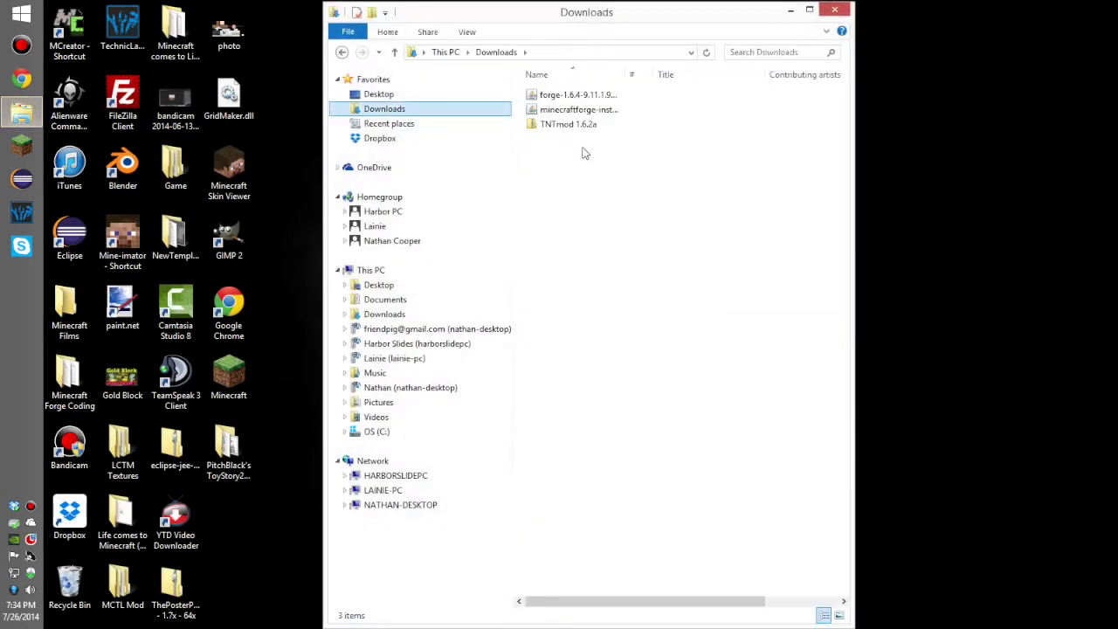
{"action": "left_click", "coordinate": [686, 104]}
{"action": "key", "text": "Delete"}
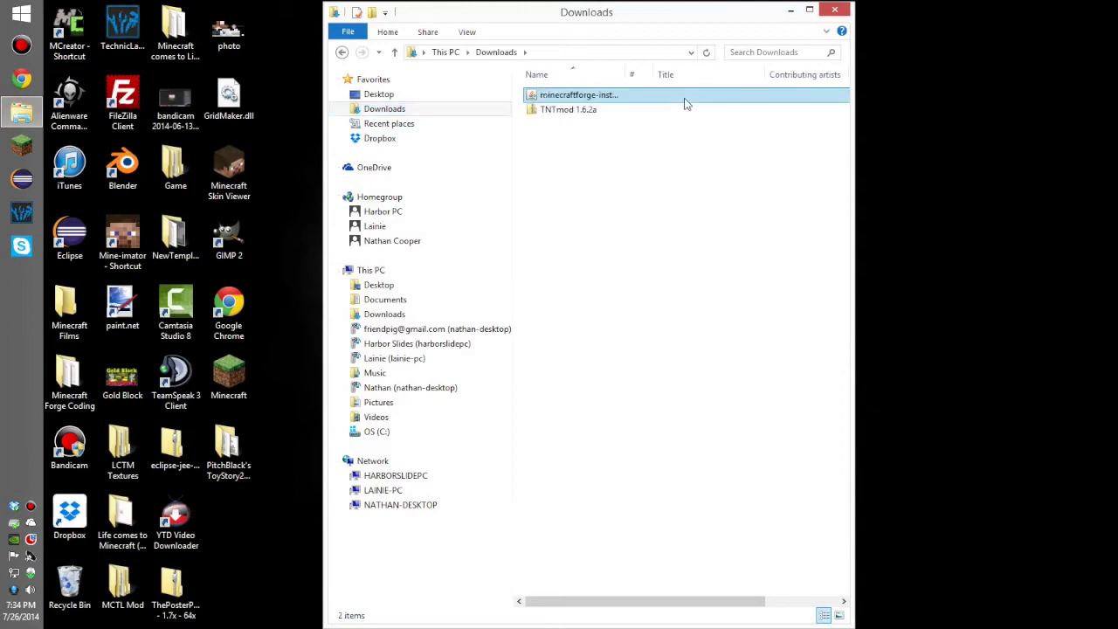
- Widen the Explorer window and bring up the context menu for the Forge 1.6.2 installer
{"action": "left_click_drag", "start_coordinate": [853, 61], "coordinate": [1116, 58]}
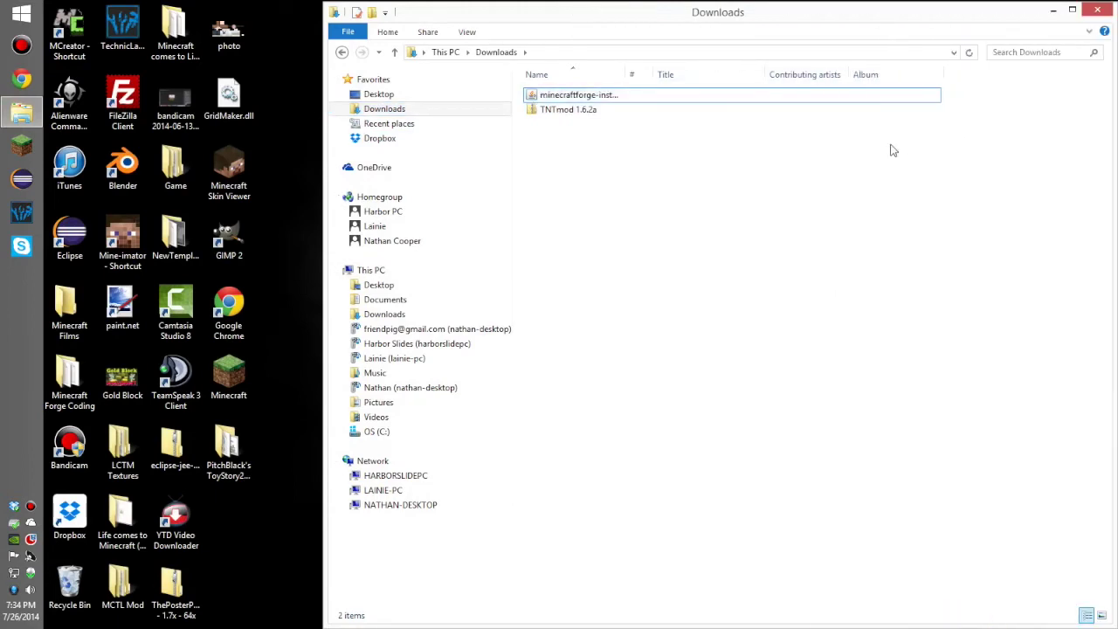
{"action": "left_click", "coordinate": [660, 94]}
{"action": "left_click", "coordinate": [619, 109]}
{"action": "left_click", "coordinate": [609, 96]}
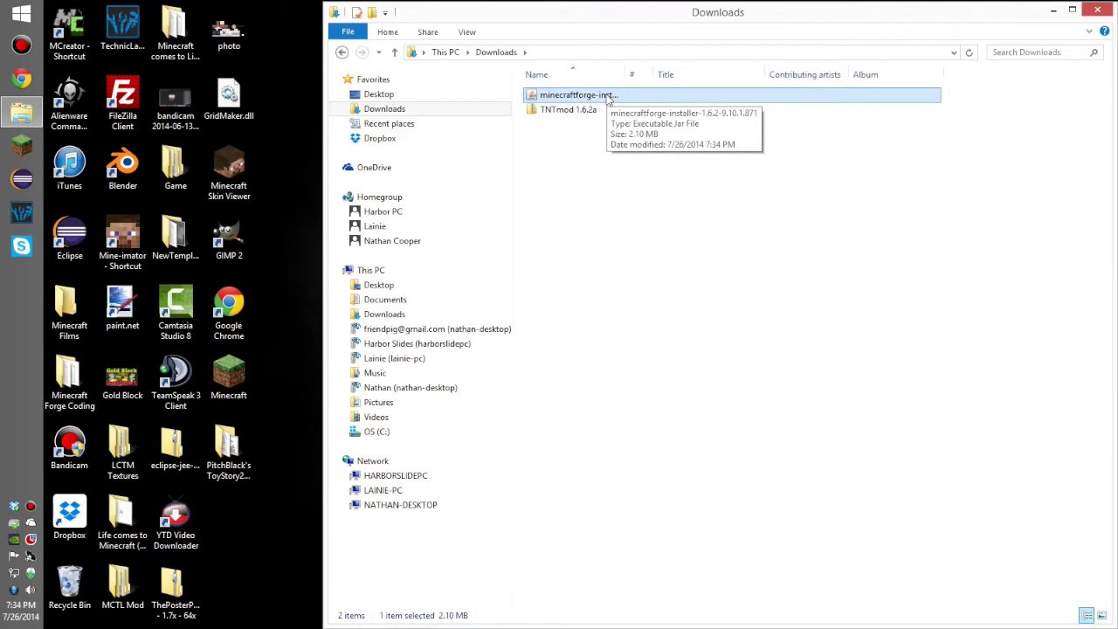
{"action": "right_click", "coordinate": [609, 99]}
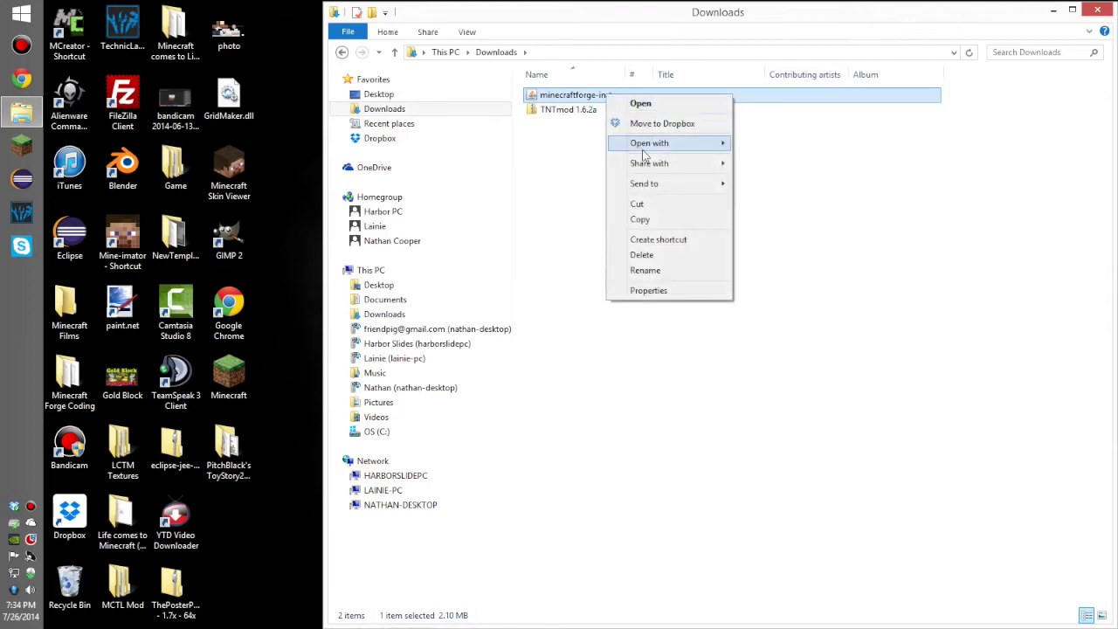
- Run the Forge installer with Java to install the 9.10.1.871 client, then start Minecraft Launcher
{"action": "mouse_move", "coordinate": [699, 143]}
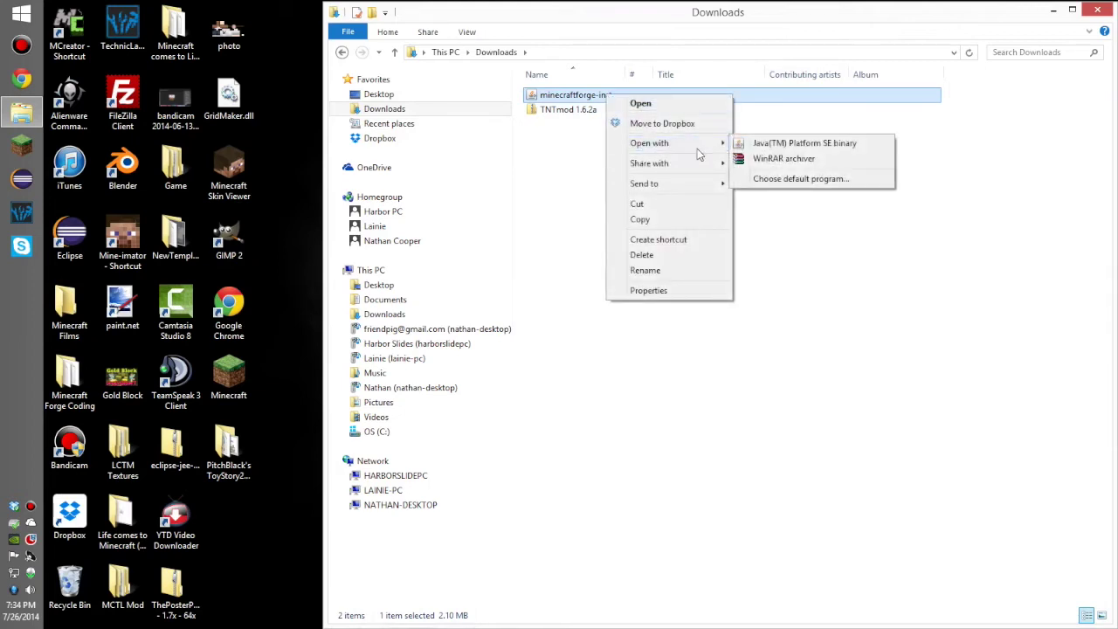
{"action": "left_click", "coordinate": [772, 146]}
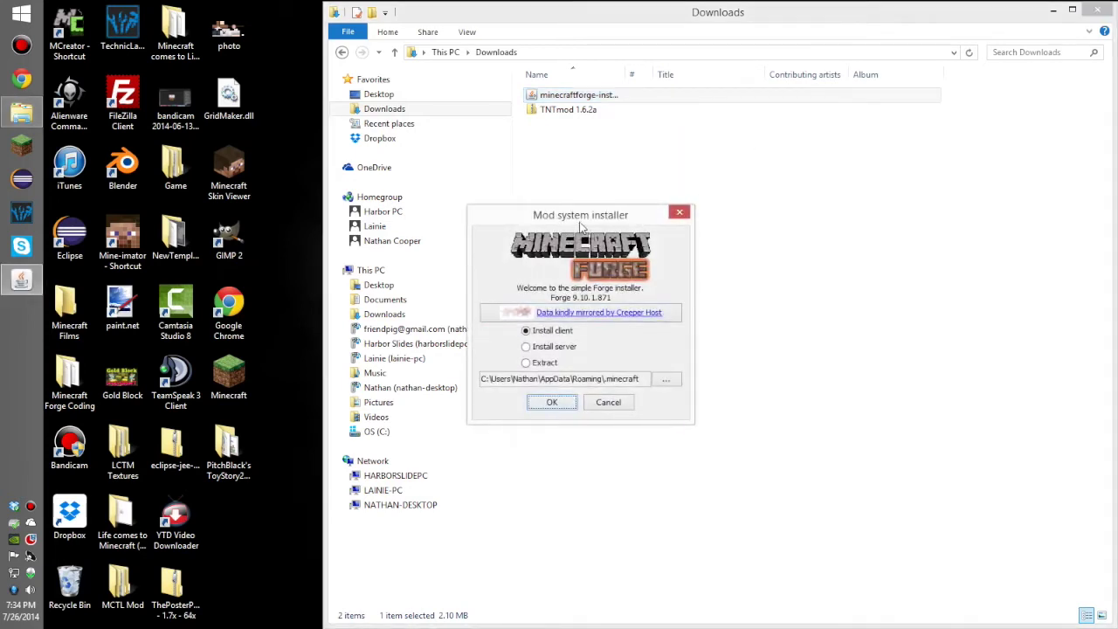
{"action": "left_click_drag", "start_coordinate": [581, 226], "coordinate": [661, 149]}
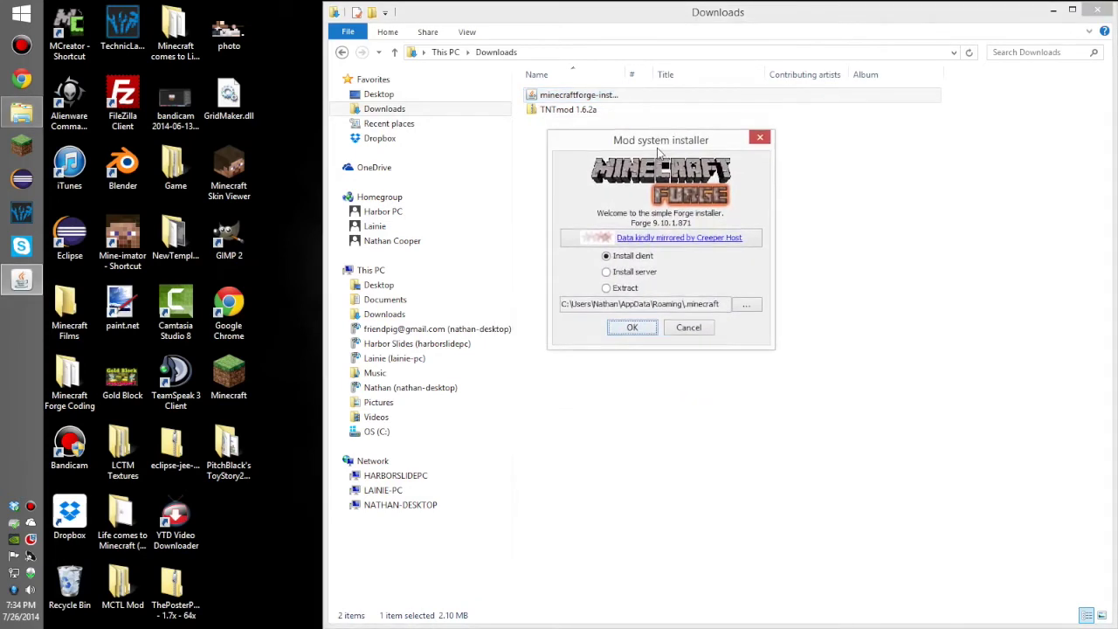
{"action": "left_click", "coordinate": [632, 330]}
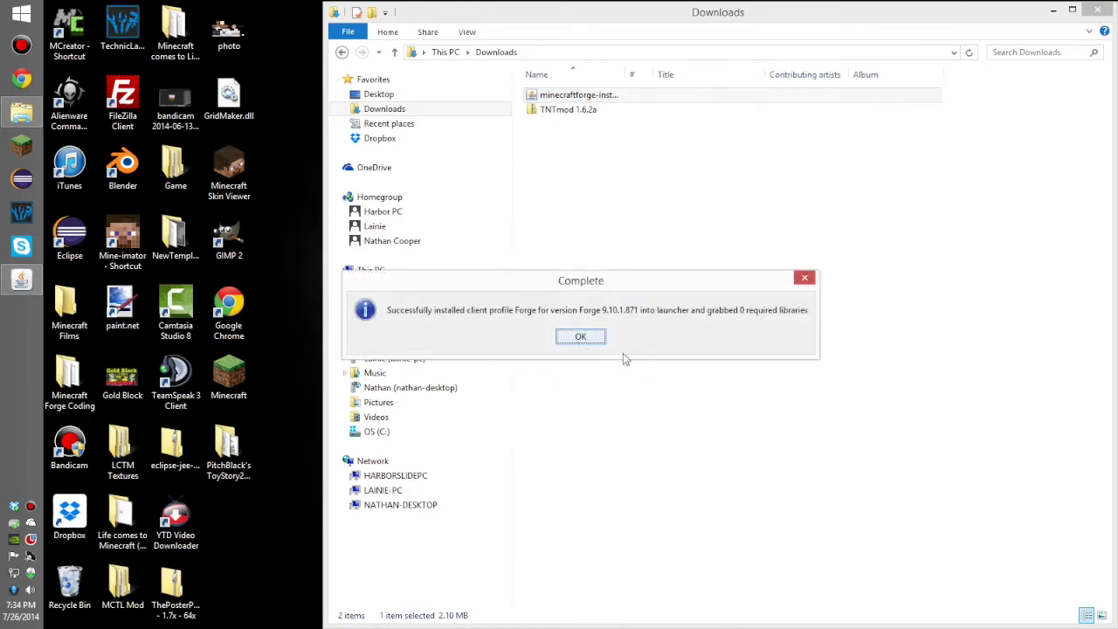
{"action": "left_click", "coordinate": [586, 339]}
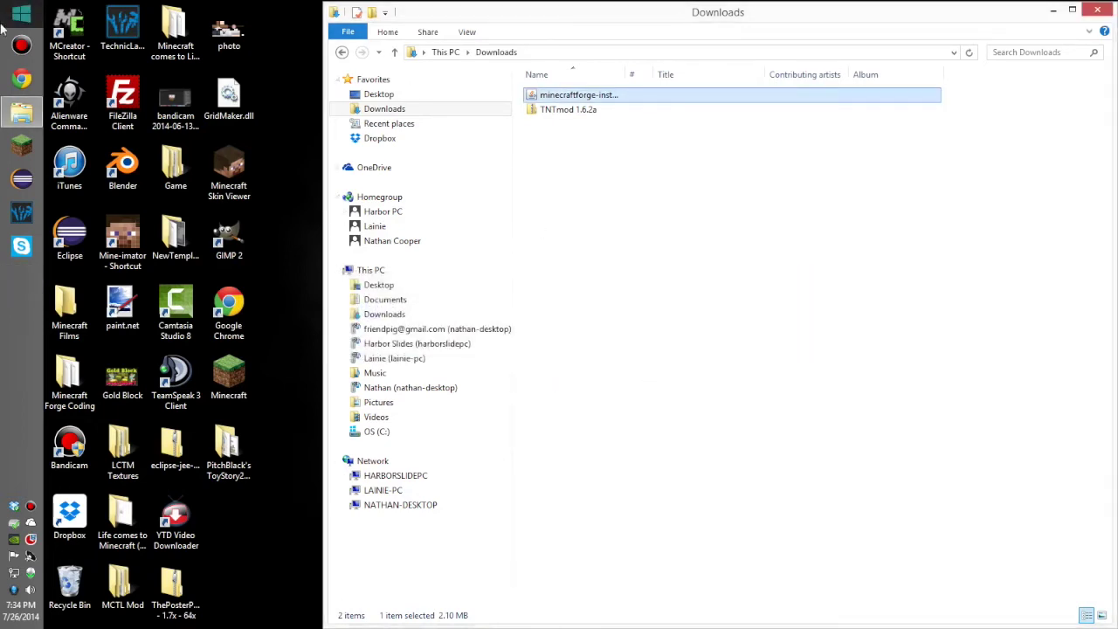
{"action": "left_click", "coordinate": [21, 148]}
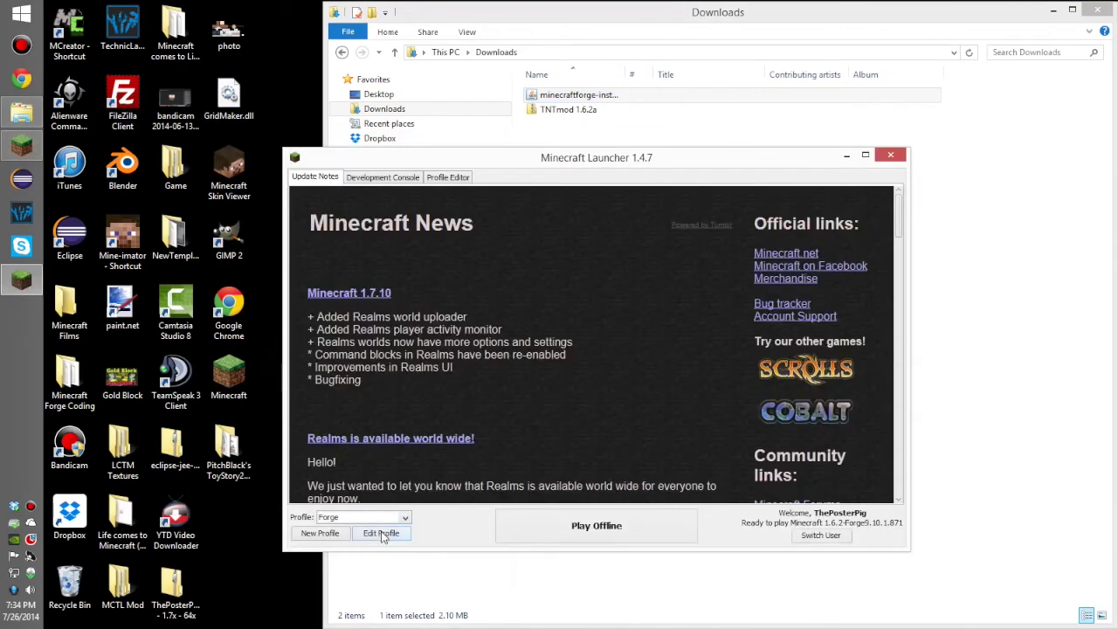
- Set the Forge profile's version to plain release 1.6.2 and save it
{"action": "left_click", "coordinate": [382, 534]}
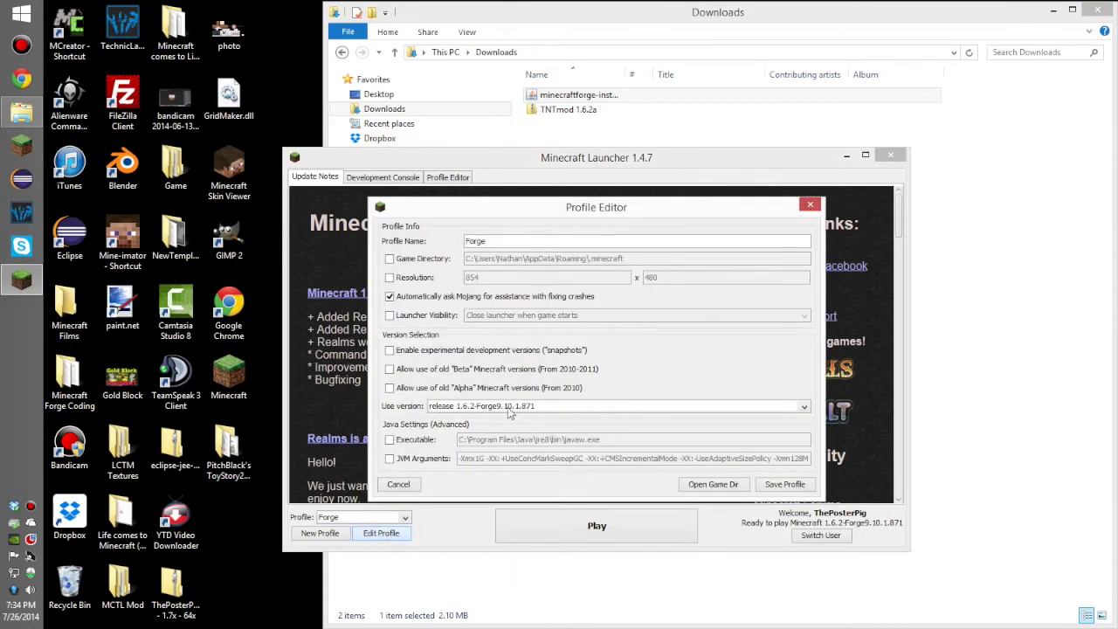
{"action": "left_click", "coordinate": [511, 407]}
{"action": "scroll", "coordinate": [576, 463], "scroll_direction": "up", "scroll_amount": 5}
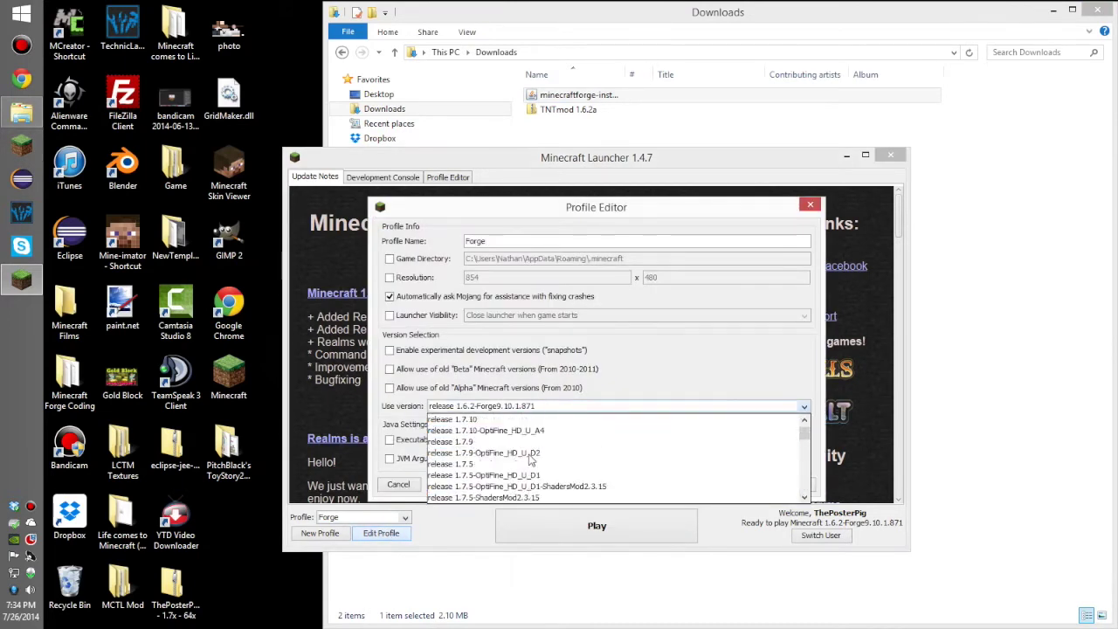
{"action": "scroll", "coordinate": [524, 458], "scroll_direction": "up", "scroll_amount": 2}
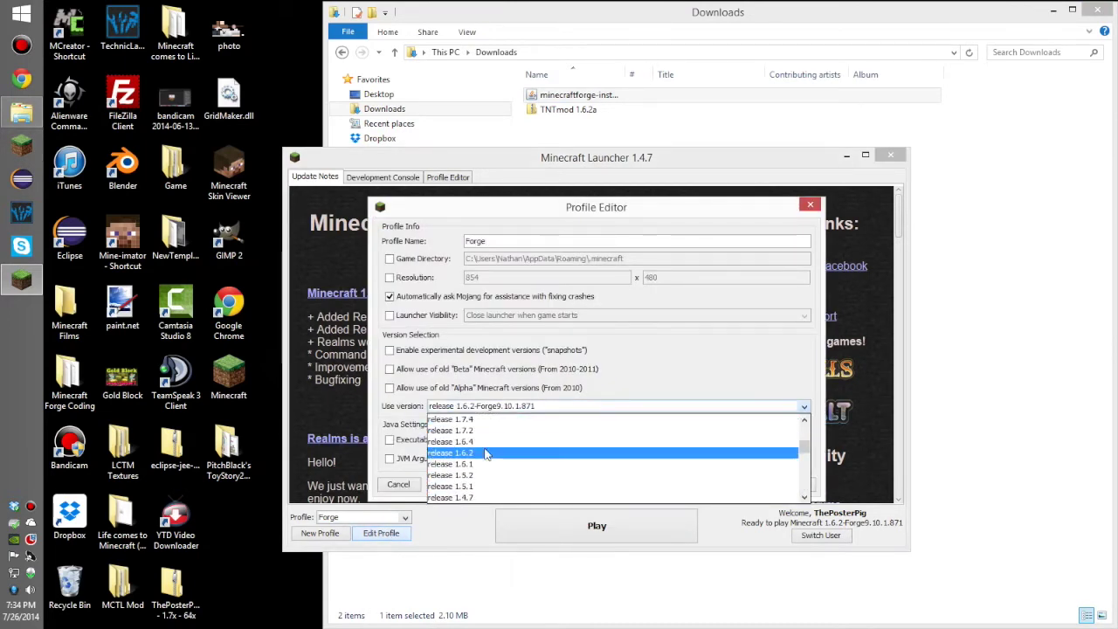
{"action": "left_click", "coordinate": [489, 453]}
{"action": "left_click", "coordinate": [784, 485]}
- Switch to the 1.6.4 profile and open its Profile Editor
{"action": "left_click", "coordinate": [404, 517]}
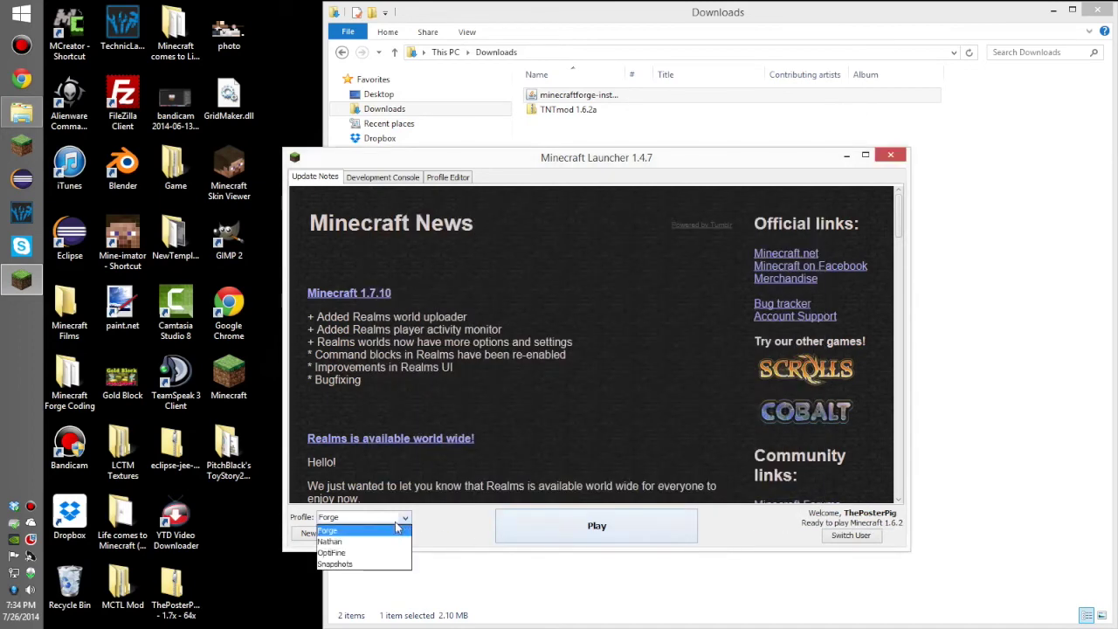
{"action": "left_click", "coordinate": [381, 543]}
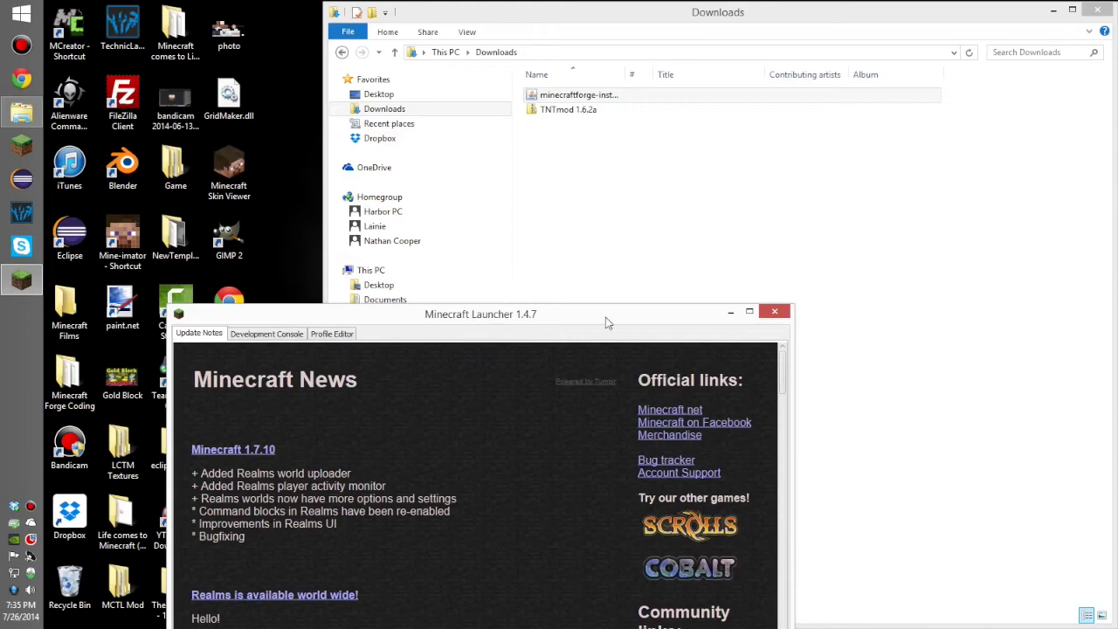
{"action": "mouse_move", "coordinate": [607, 322]}
{"action": "left_mouse_down"}
{"action": "mouse_move", "coordinate": [725, 210]}
{"action": "mouse_move", "coordinate": [707, 160]}
{"action": "left_mouse_up"}
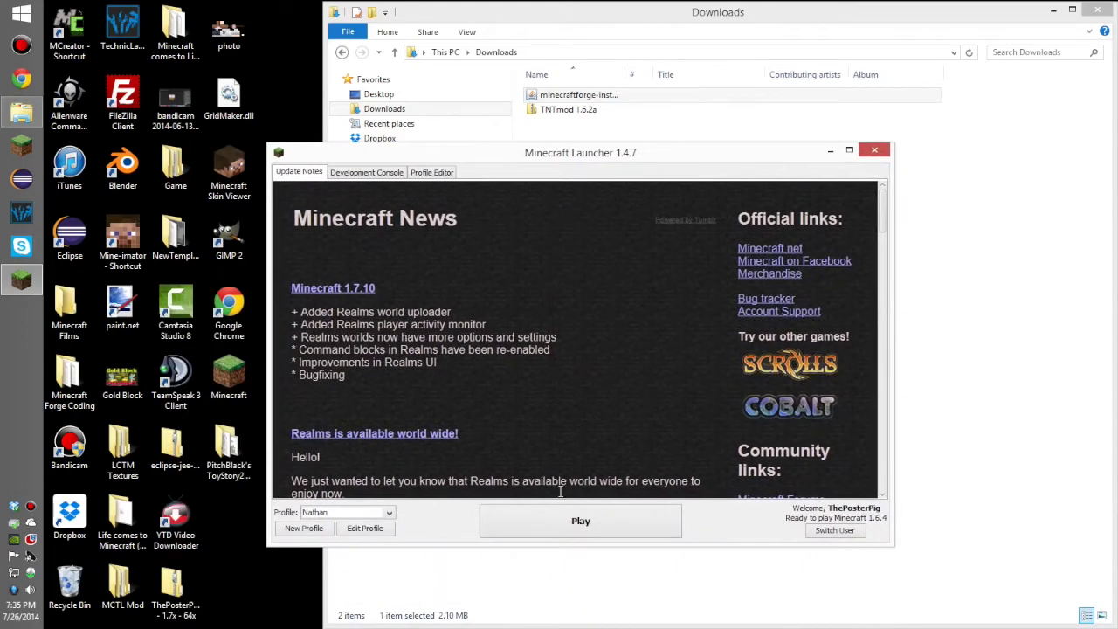
{"action": "left_click", "coordinate": [387, 530]}
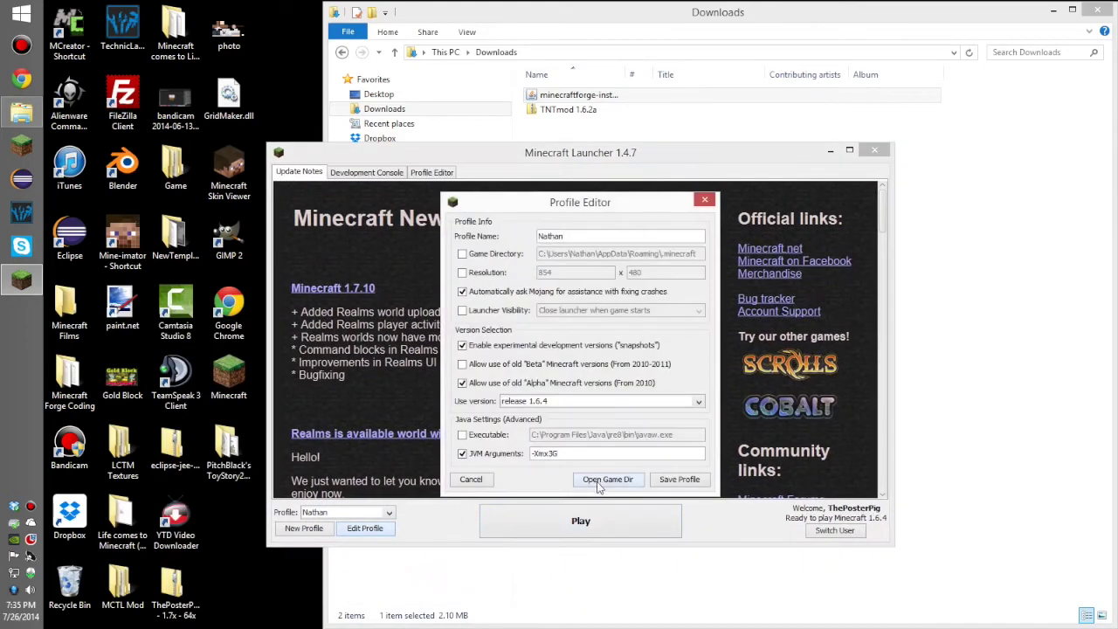
- Open the .minecraft mods folder from the launcher and tile it beside the Downloads window
{"action": "left_click", "coordinate": [599, 487]}
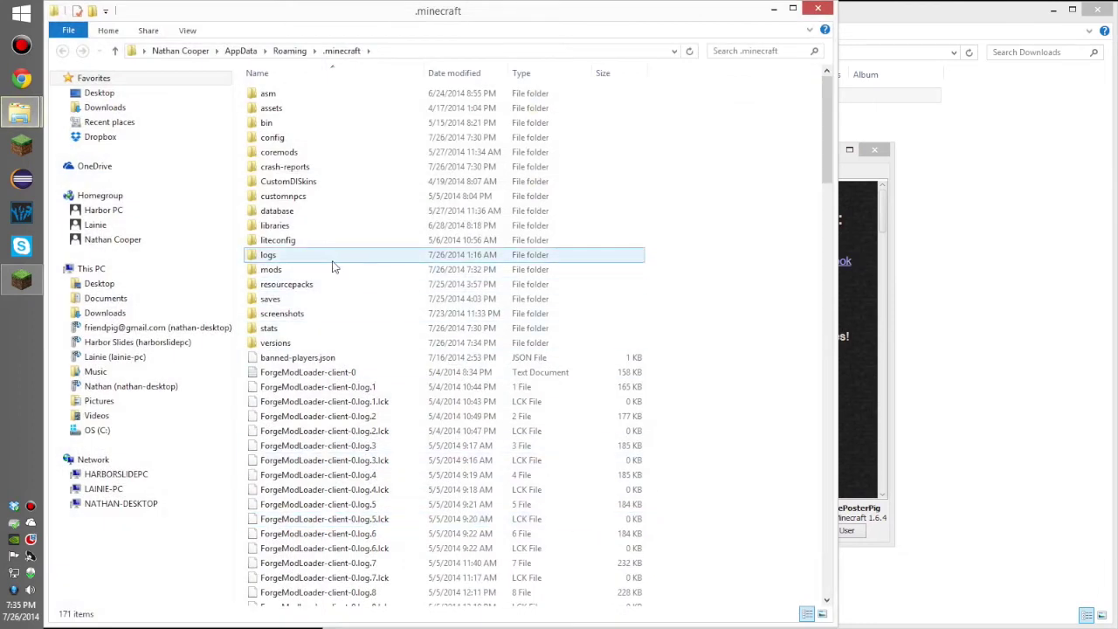
{"action": "double_click", "coordinate": [333, 270]}
{"action": "key", "text": "super+Right"}
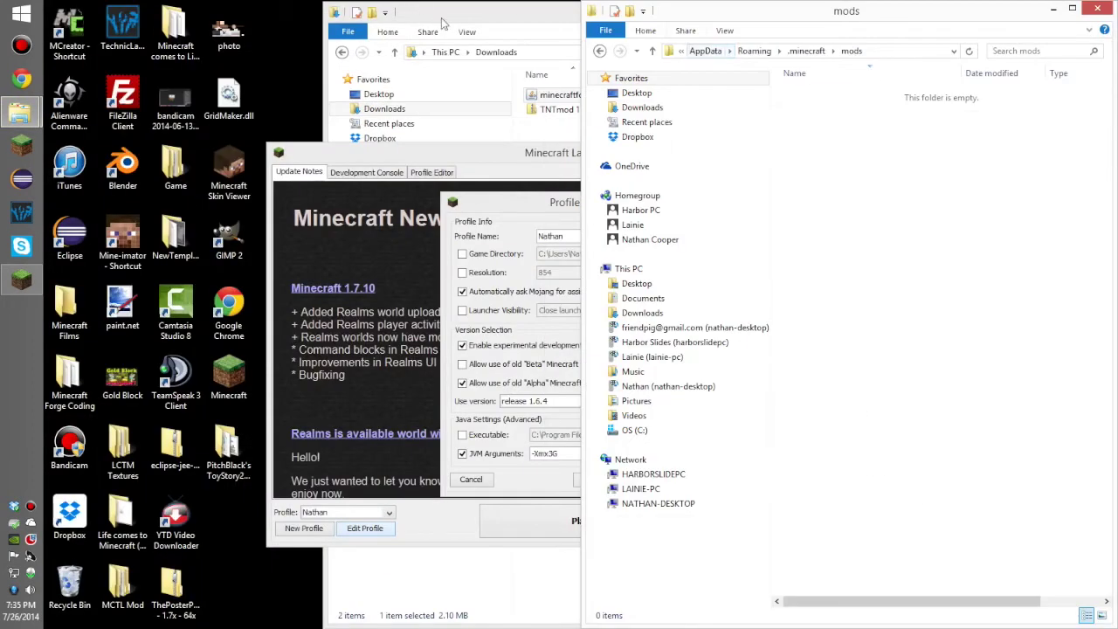
{"action": "left_click", "coordinate": [463, 19]}
{"action": "key", "text": "super+Left"}
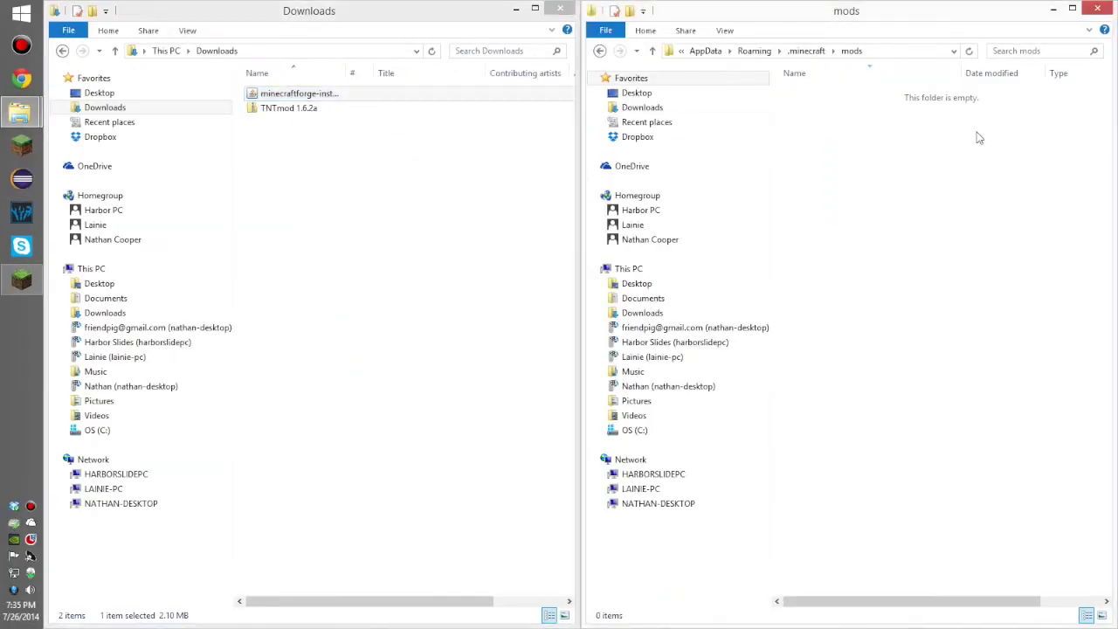
{"action": "left_click", "coordinate": [806, 50]}
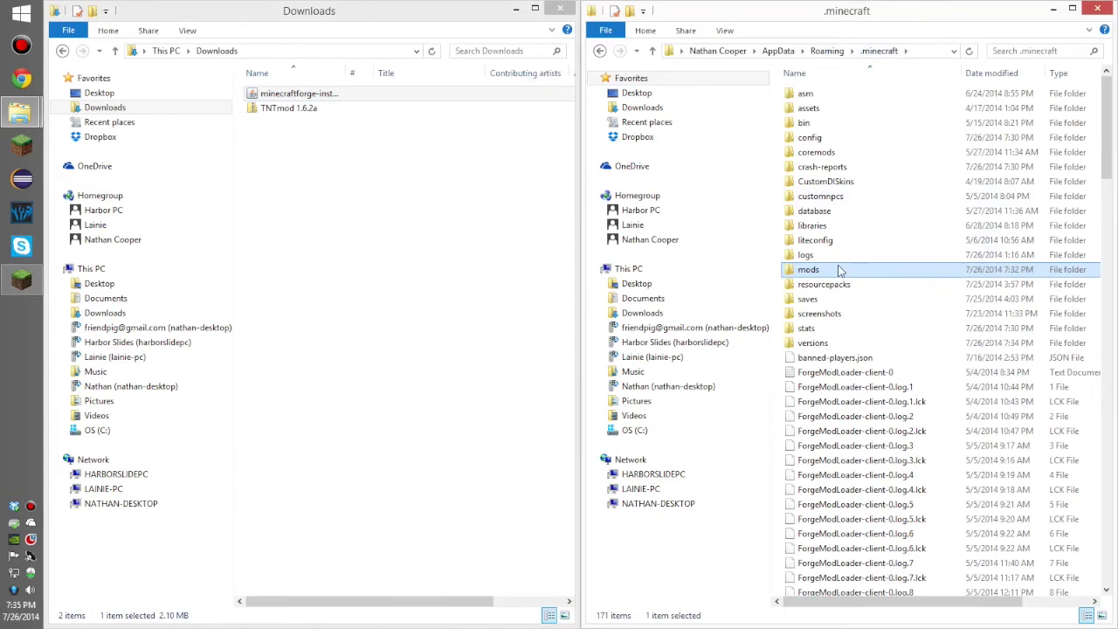
{"action": "double_click", "coordinate": [801, 272]}
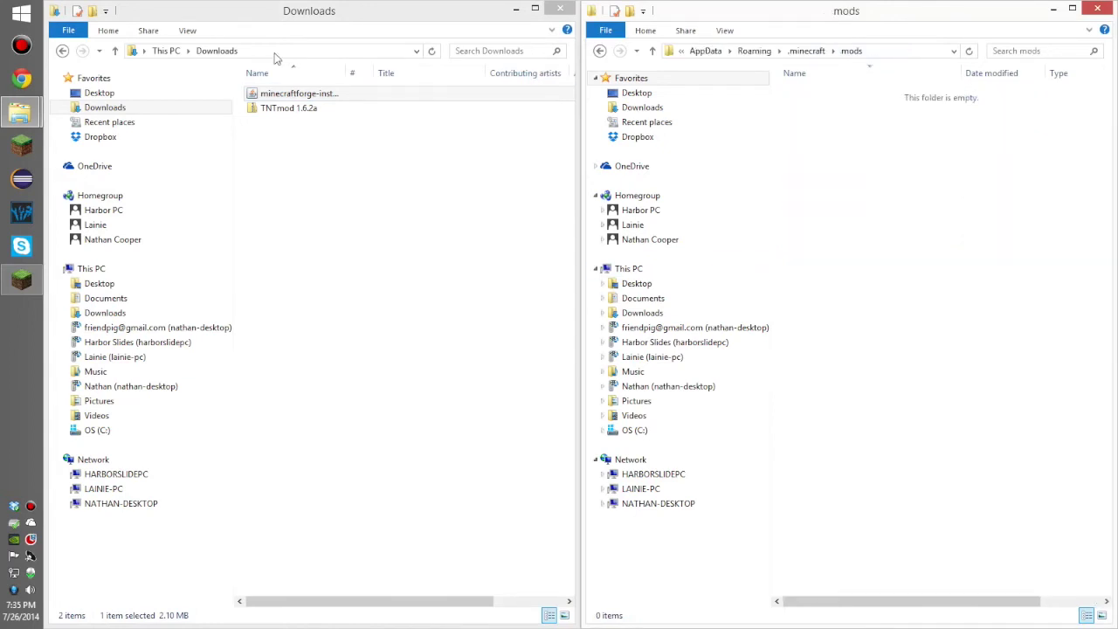
{"action": "mouse_move", "coordinate": [927, 138]}
{"action": "left_mouse_down"}
{"action": "mouse_move", "coordinate": [757, 302]}
{"action": "mouse_move", "coordinate": [841, 442]}
{"action": "mouse_move", "coordinate": [6, 448]}
{"action": "mouse_move", "coordinate": [791, 124]}
{"action": "left_mouse_up"}
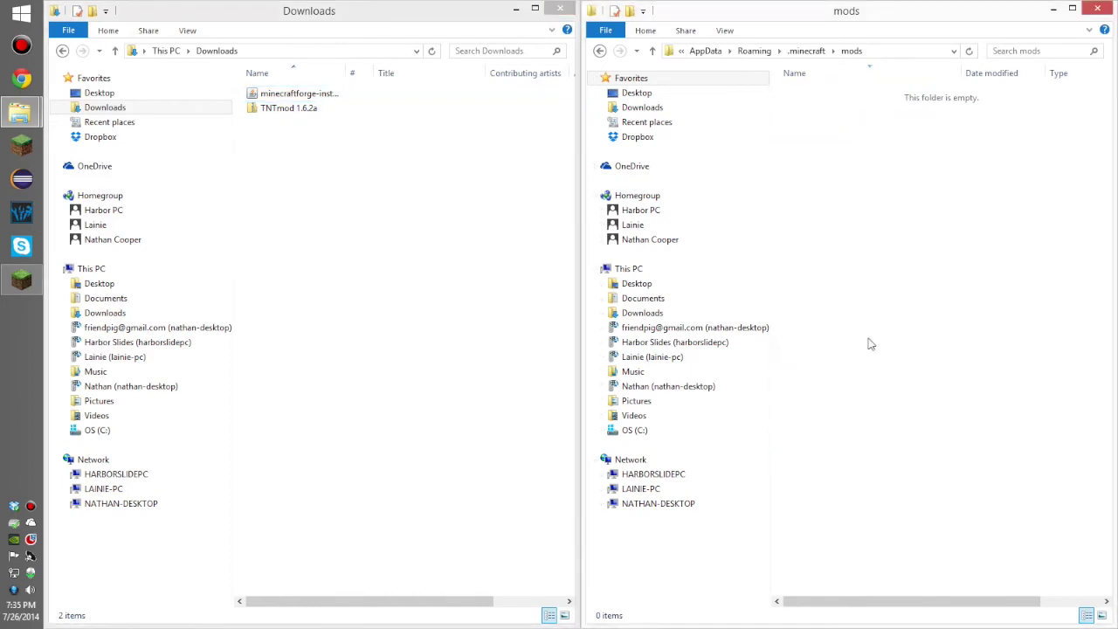
- Move TNTmod 1.6.2a.zip into the mods folder and check its contents
{"action": "mouse_move", "coordinate": [267, 108]}
{"action": "left_mouse_down"}
{"action": "mouse_move", "coordinate": [956, 237]}
{"action": "mouse_move", "coordinate": [991, 205]}
{"action": "left_mouse_up"}
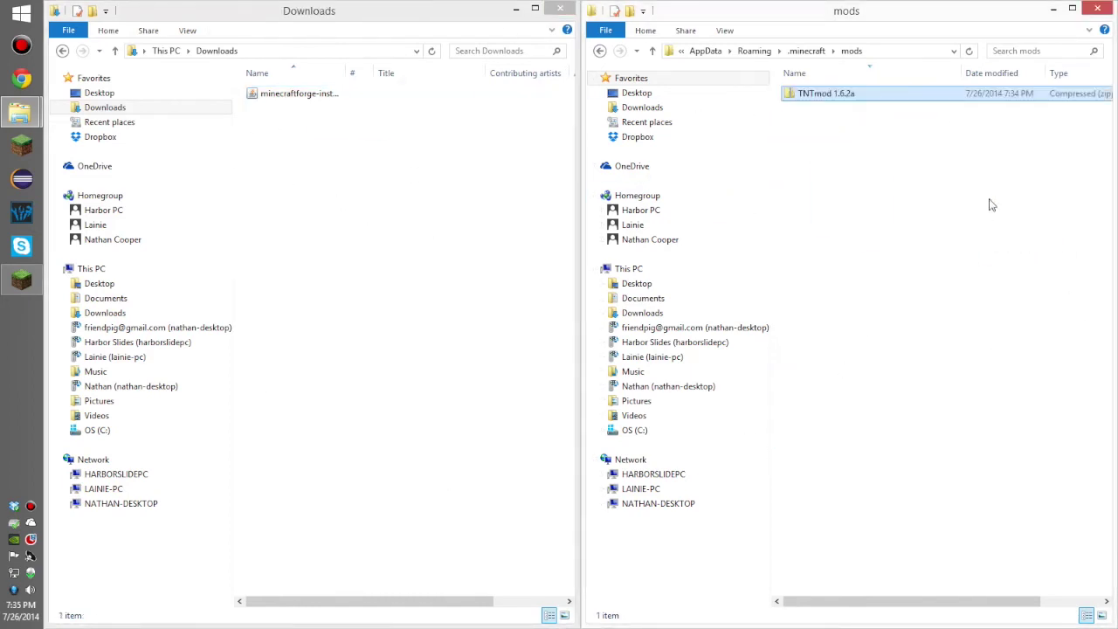
{"action": "double_click", "coordinate": [954, 100]}
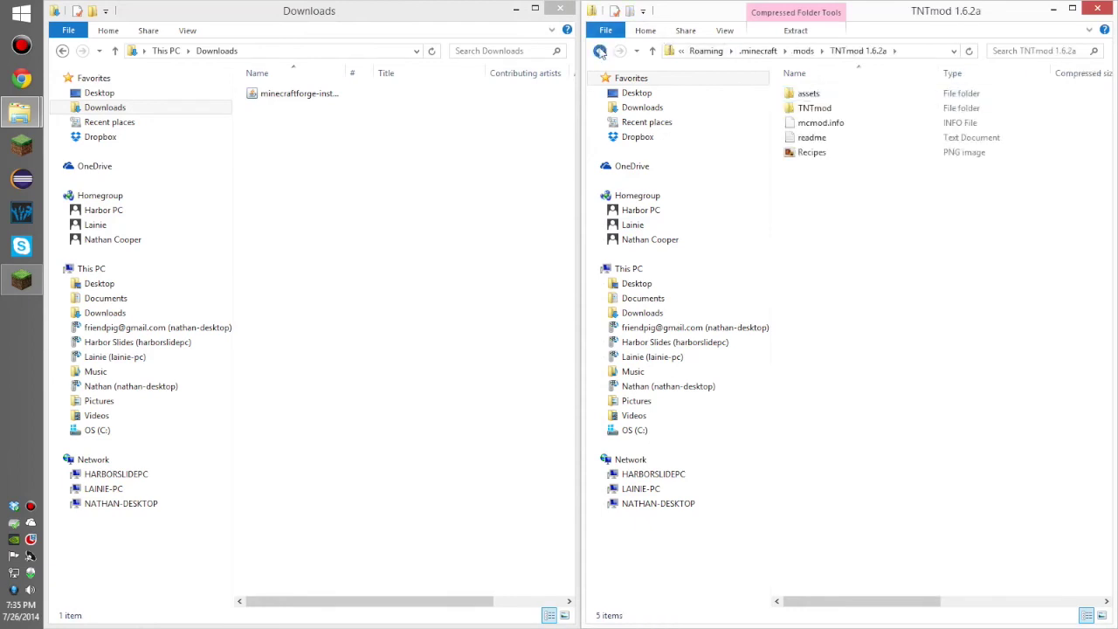
{"action": "left_click", "coordinate": [599, 51]}
- Close both Explorer windows and cancel the Profile Editor without saving
{"action": "left_click", "coordinate": [560, 8]}
{"action": "left_click", "coordinate": [1097, 8]}
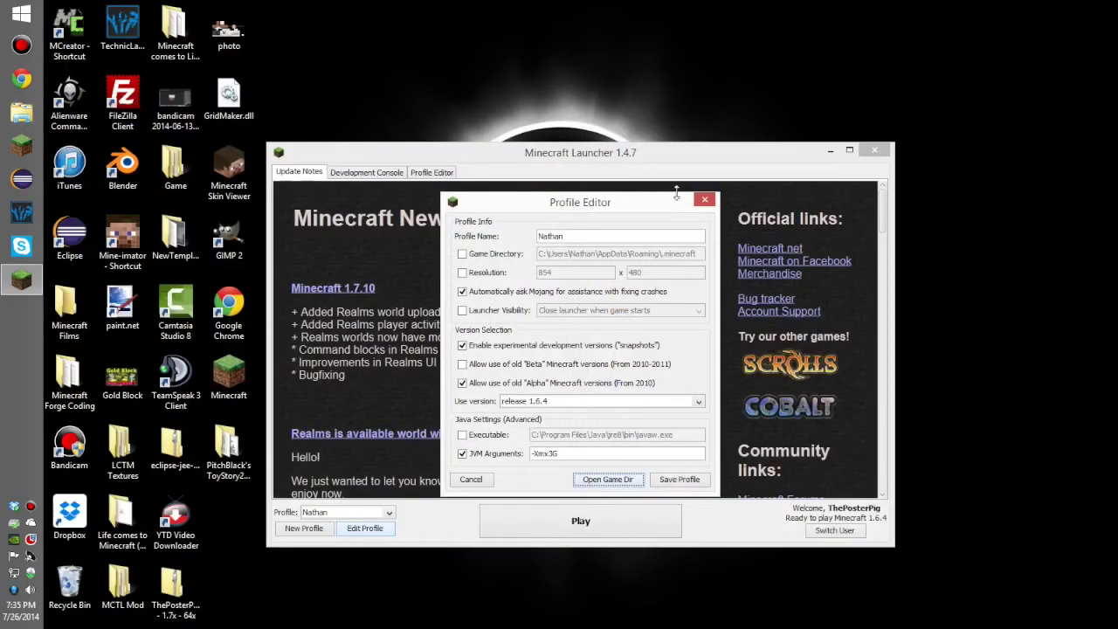
{"action": "left_click", "coordinate": [704, 200]}
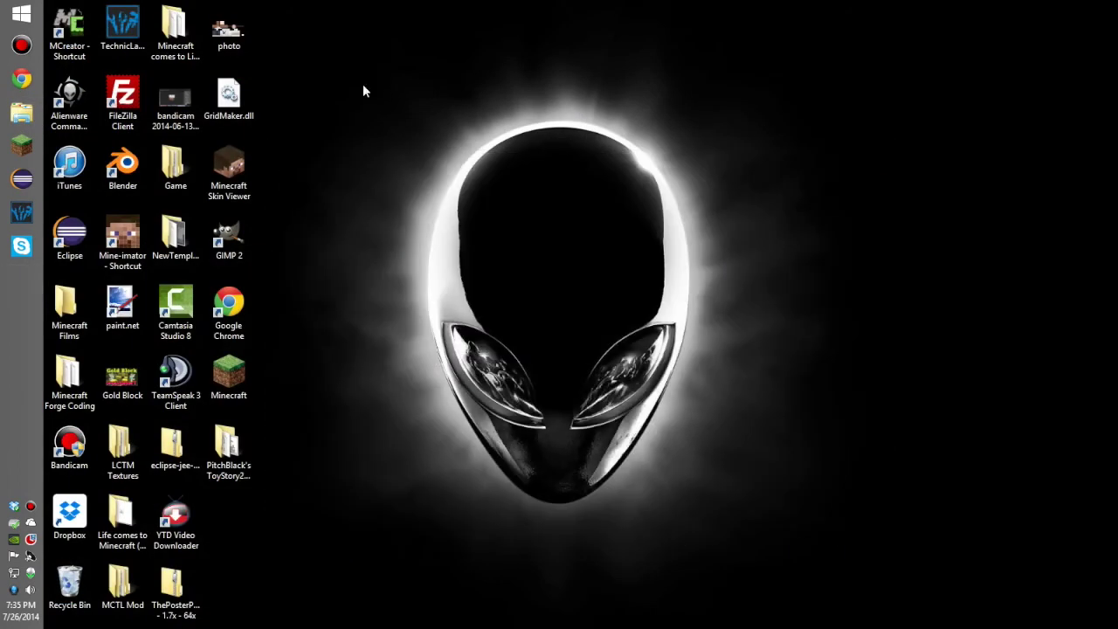
- Restart Minecraft Launcher and select the Forge profile
{"action": "left_click", "coordinate": [874, 151]}
{"action": "left_click", "coordinate": [21, 144]}
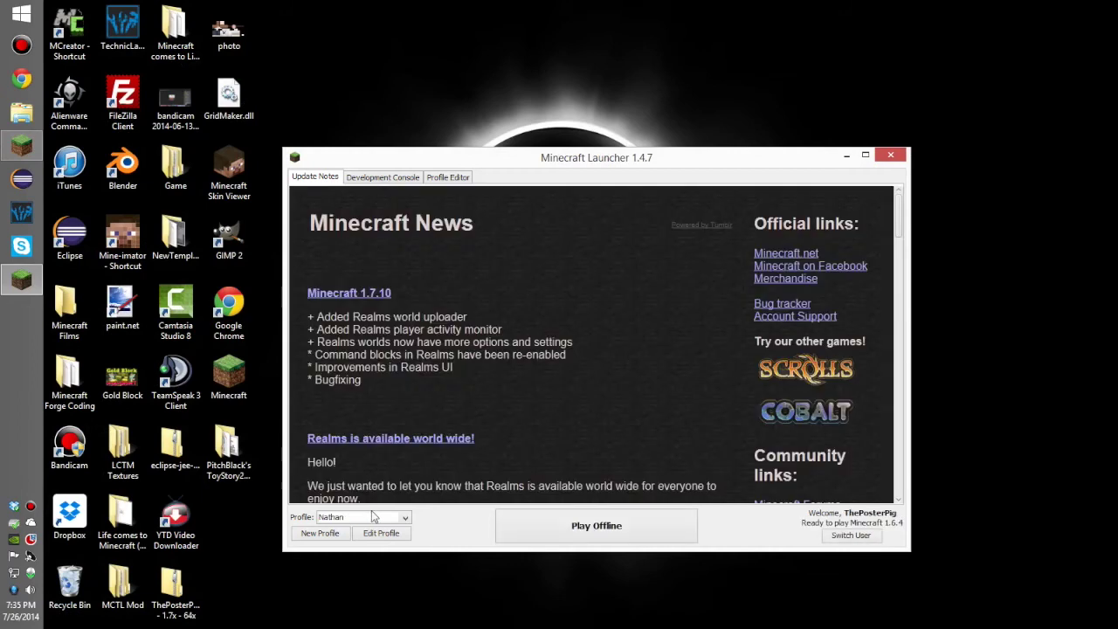
{"action": "left_click", "coordinate": [376, 517]}
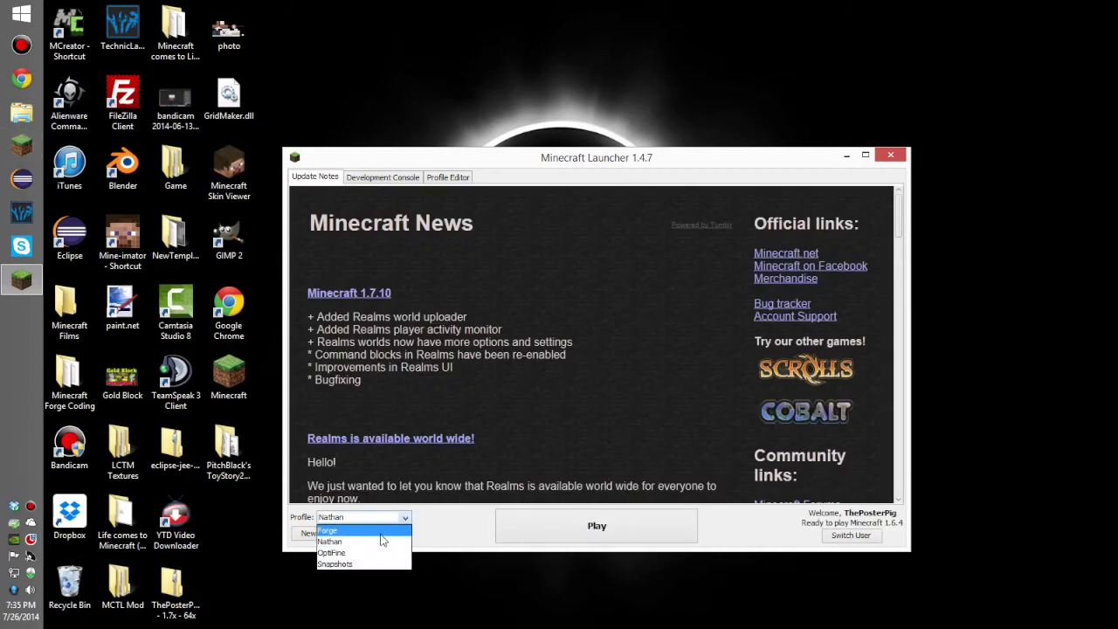
{"action": "left_click", "coordinate": [381, 533]}
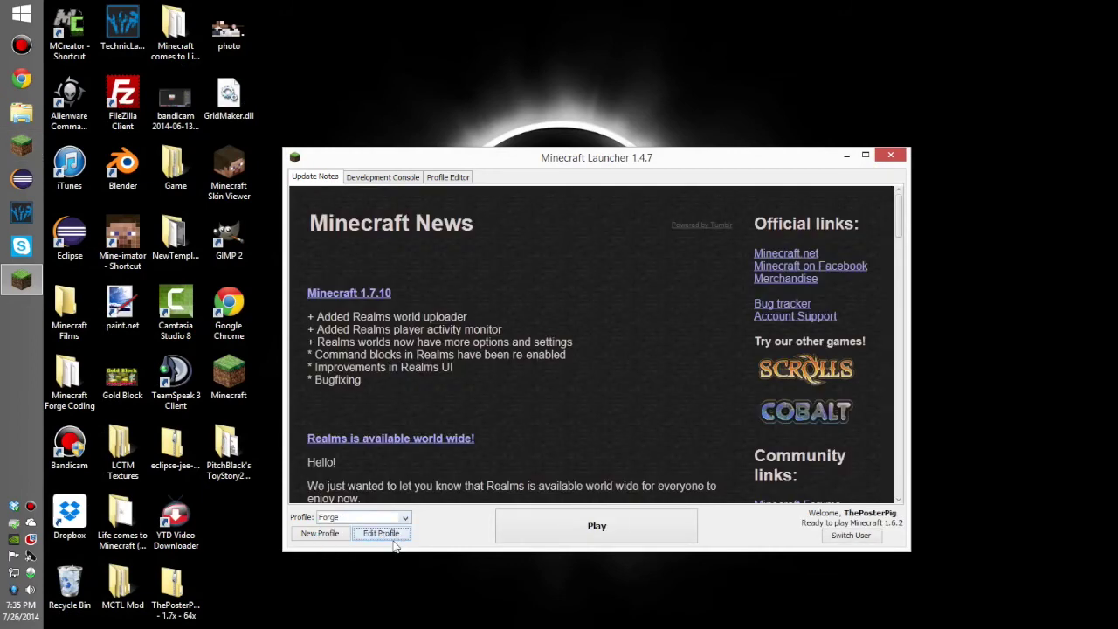
- Set the Forge profile to release 1.6.2-Forge9.10.1.871, save it, and launch the game
{"action": "left_click", "coordinate": [384, 533]}
{"action": "left_click", "coordinate": [519, 406]}
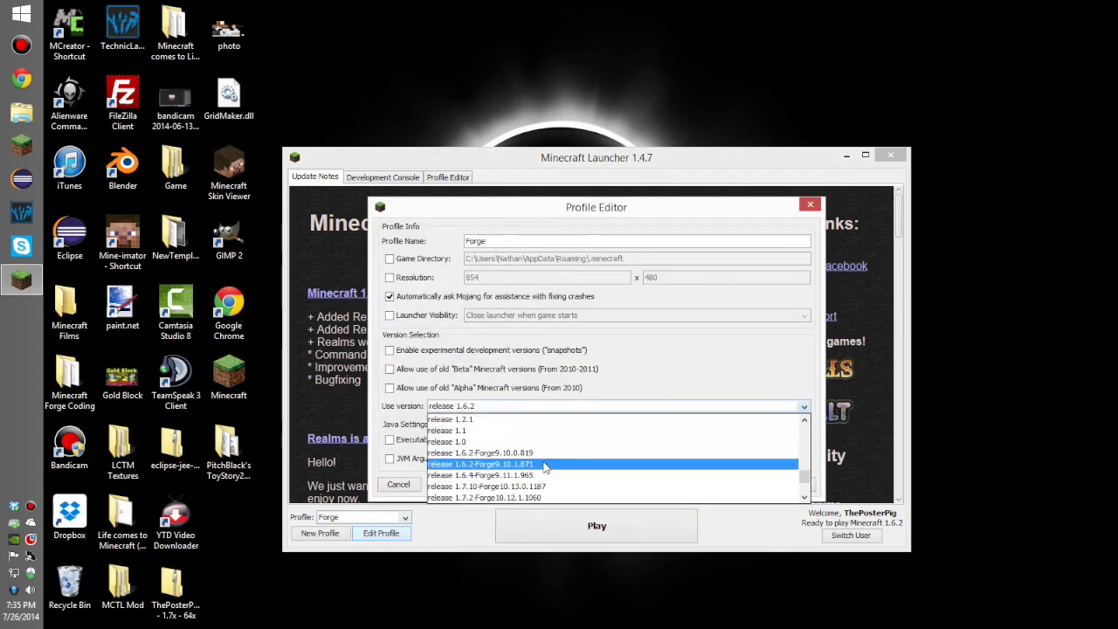
{"action": "left_click", "coordinate": [538, 469]}
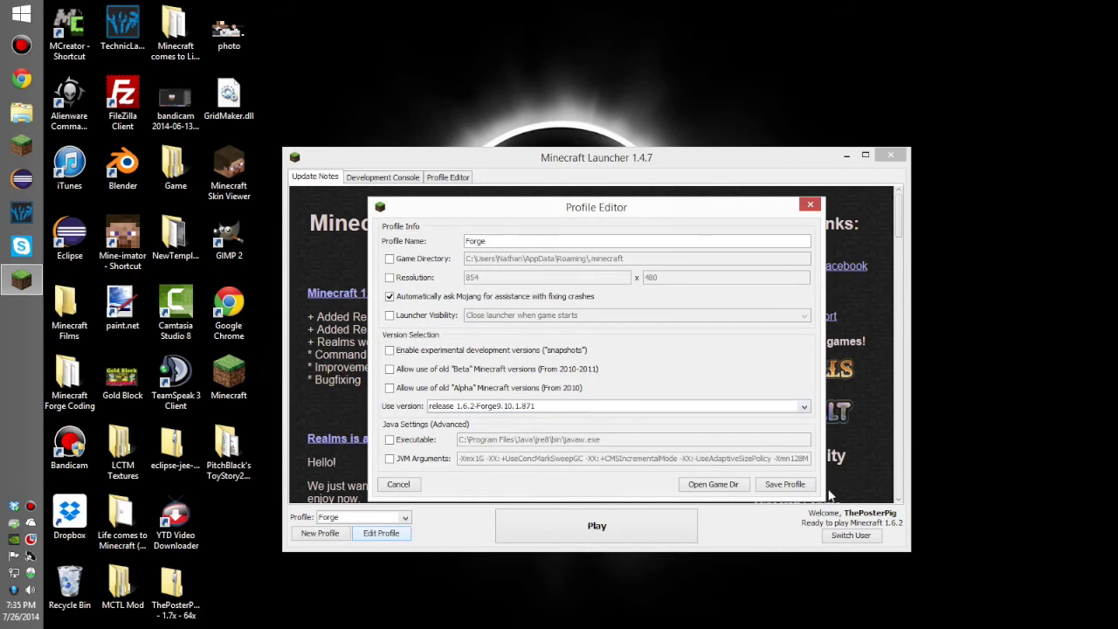
{"action": "left_click", "coordinate": [787, 485]}
{"action": "left_click", "coordinate": [610, 532]}
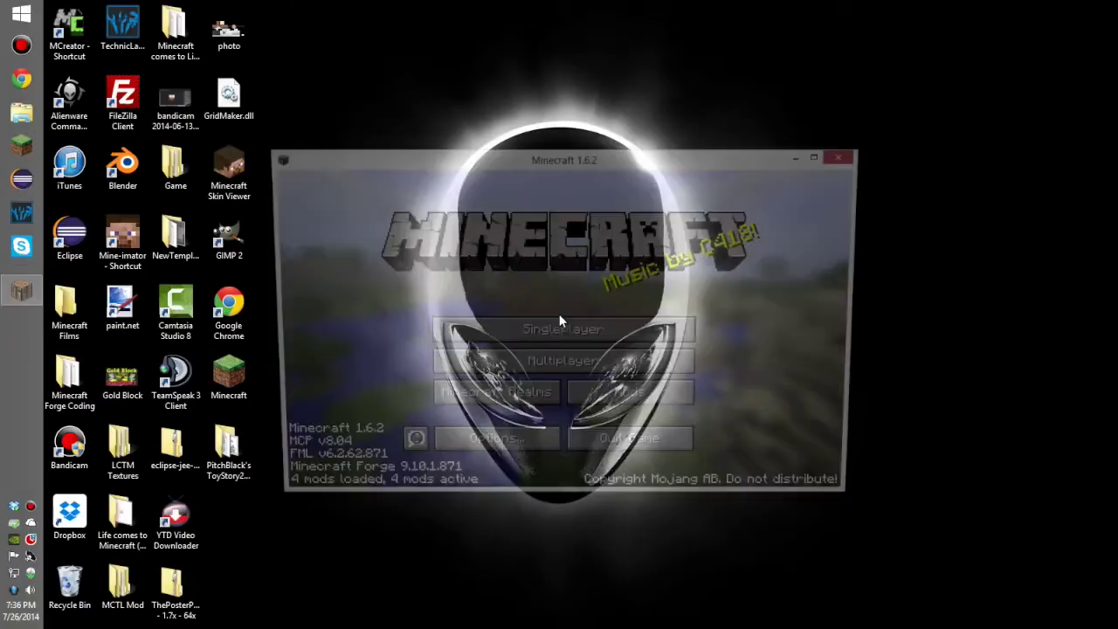
- Confirm TNTmod 1.6.2 appears in the Mod List, then return to the title screen
{"action": "left_click", "coordinate": [609, 406]}
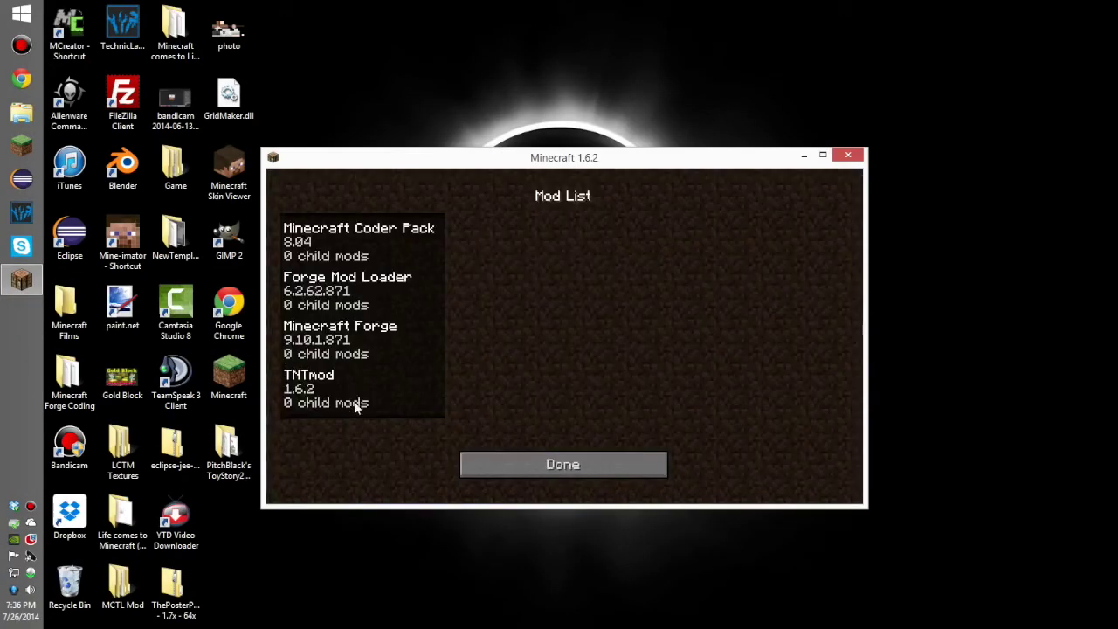
{"action": "left_click", "coordinate": [357, 399]}
{"action": "left_click", "coordinate": [601, 465]}
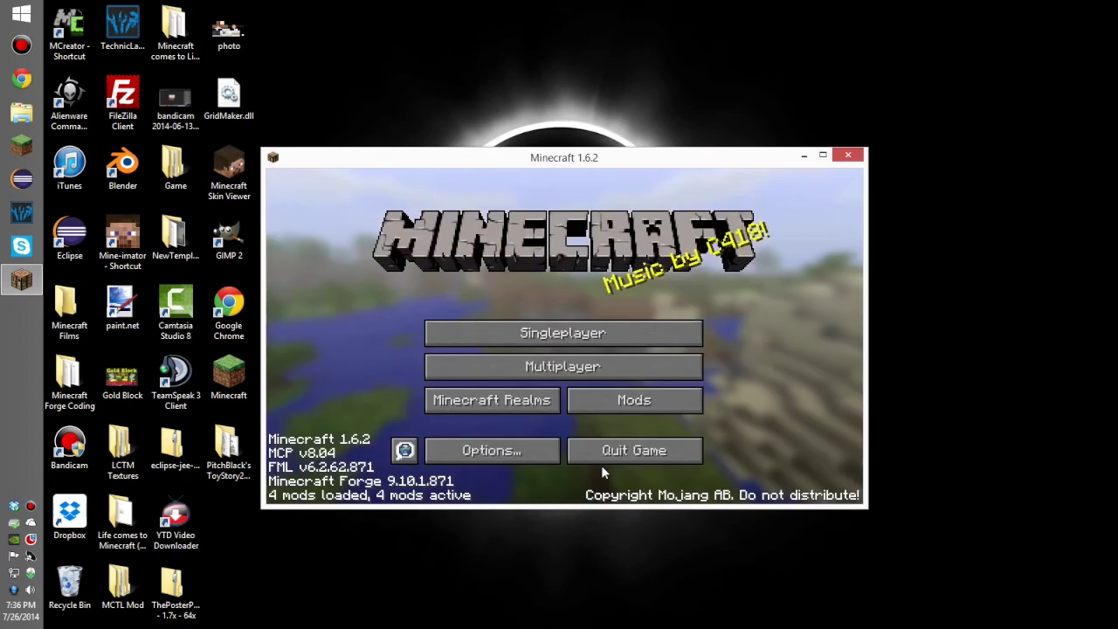